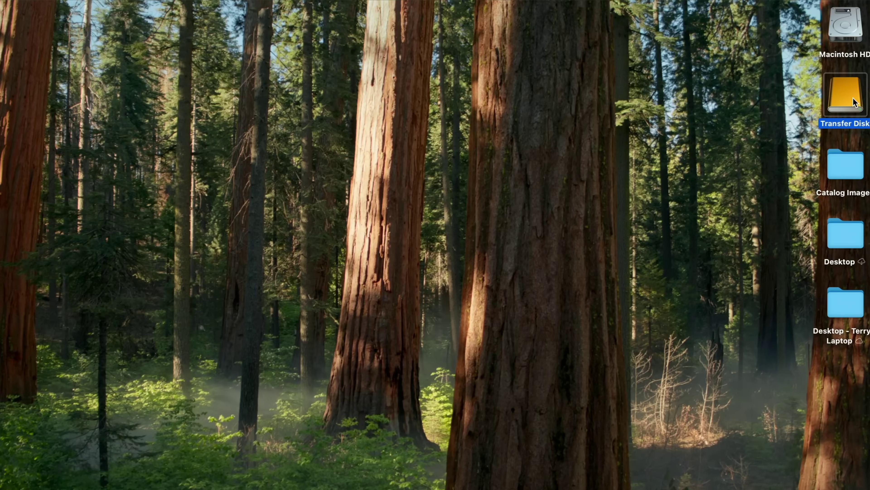
Browse the Transfer Disk's Sample Catalog 2025 folders, viewing the 2025-01-16 and 2025-03-17 photos.
{"action": "double_click", "coordinate": [854, 102]}
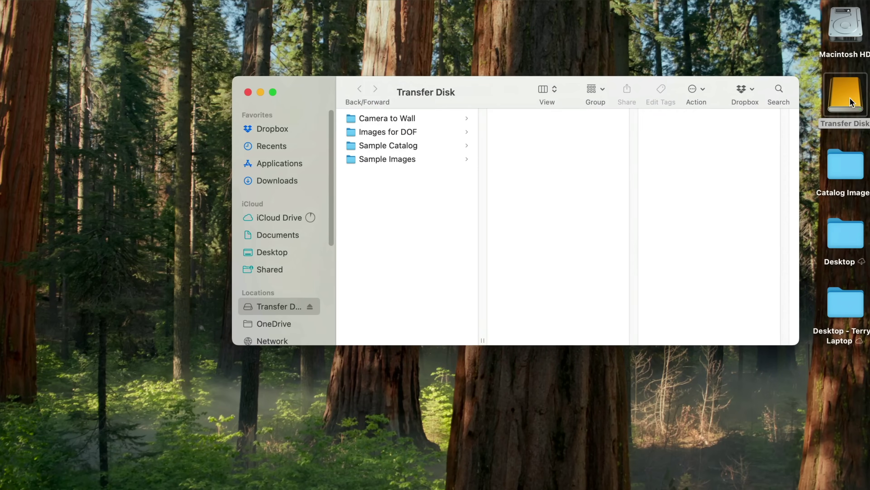
{"action": "left_click", "coordinate": [393, 147]}
{"action": "left_click", "coordinate": [510, 116]}
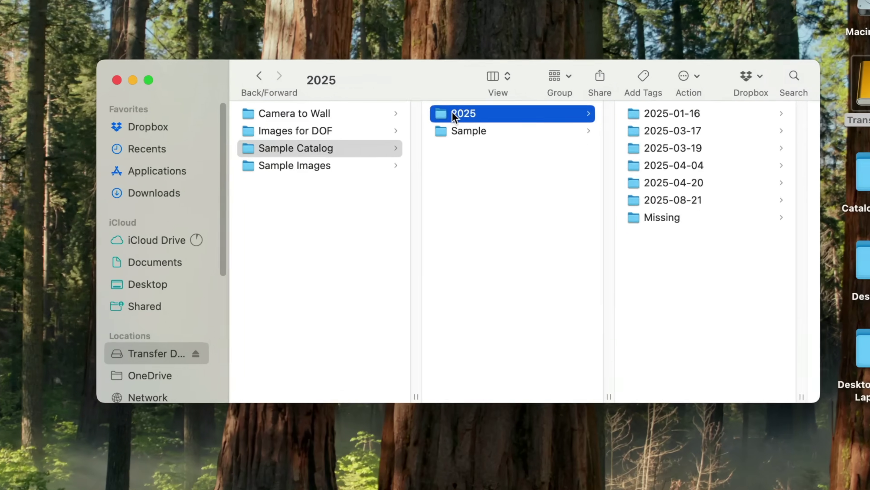
{"action": "left_click", "coordinate": [641, 114]}
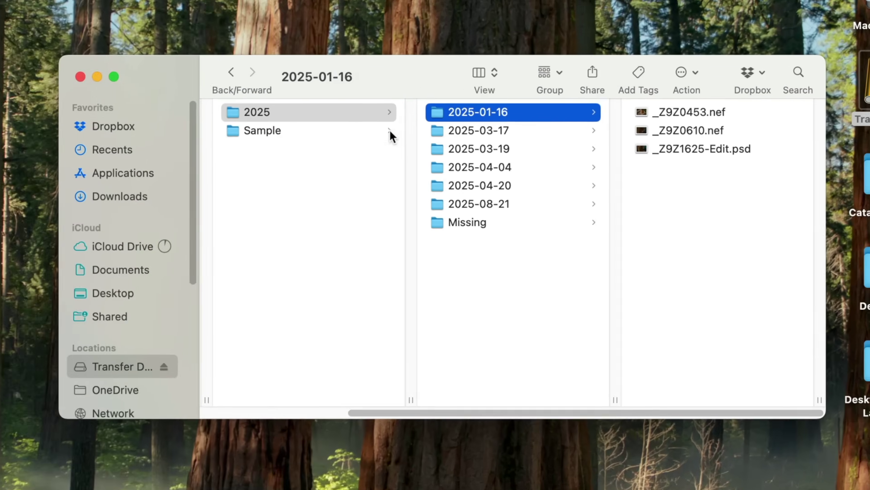
{"action": "left_click", "coordinate": [477, 131]}
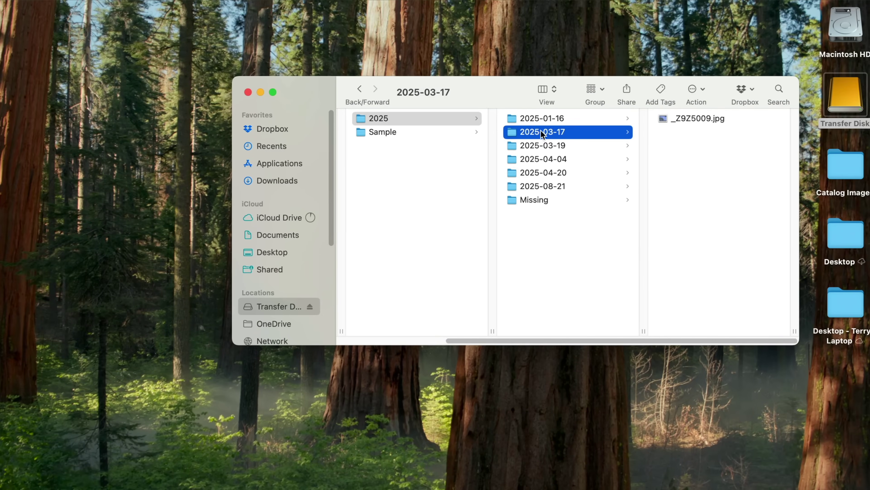
Go back to the Sample folder and open Sample.lrcat in Lightroom Classic.
{"action": "left_click", "coordinate": [379, 118]}
{"action": "key", "text": "Return"}
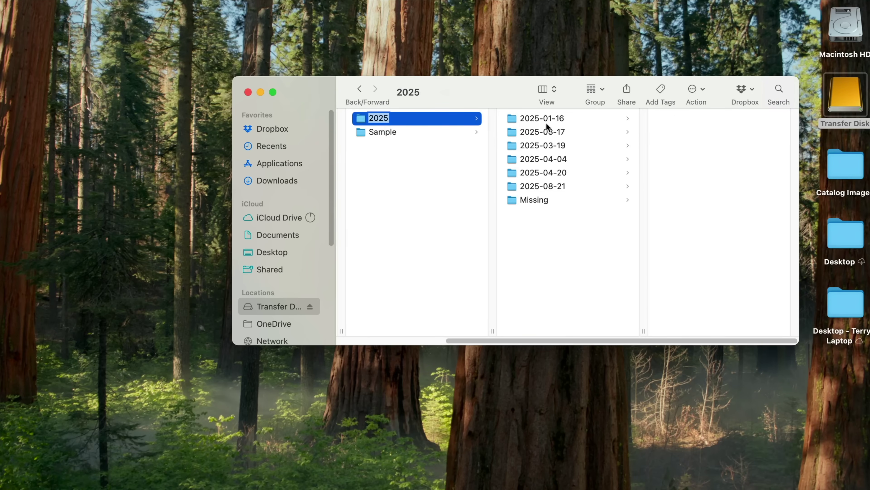
{"action": "left_click", "coordinate": [376, 133]}
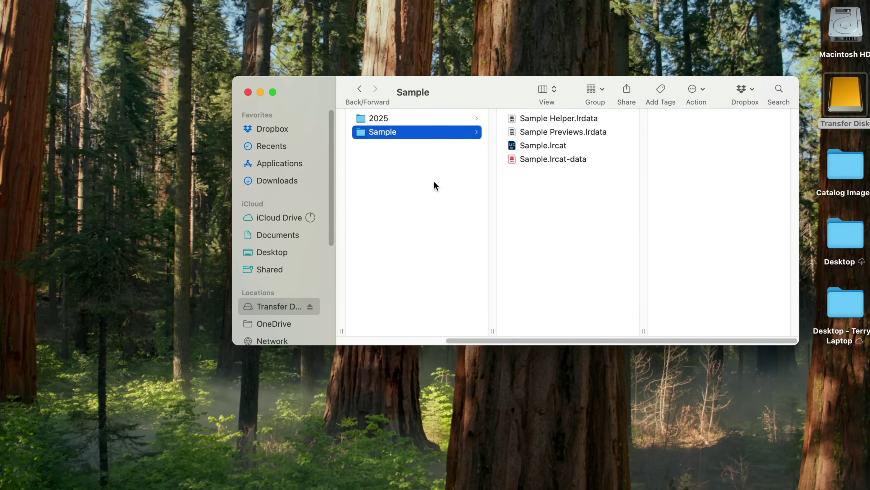
{"action": "double_click", "coordinate": [513, 147]}
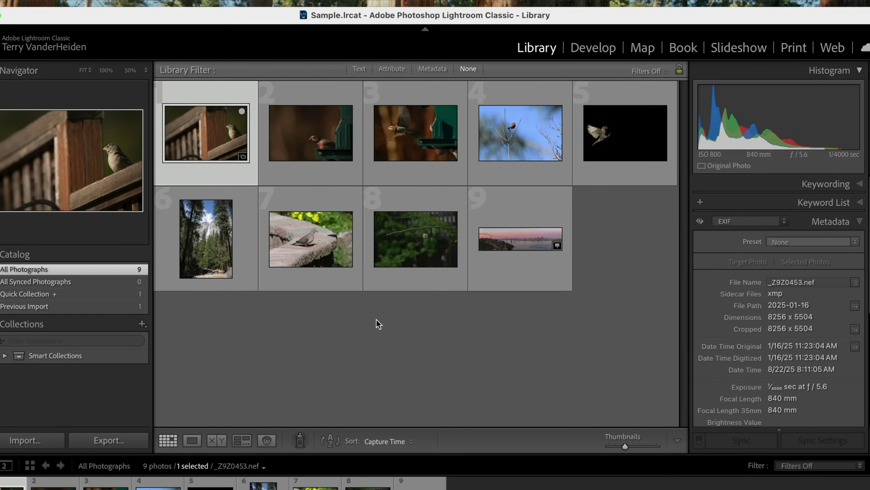
Clear the selection so the Sample catalog's nine photos appear unselected in the grid.
{"action": "left_click", "coordinate": [378, 324]}
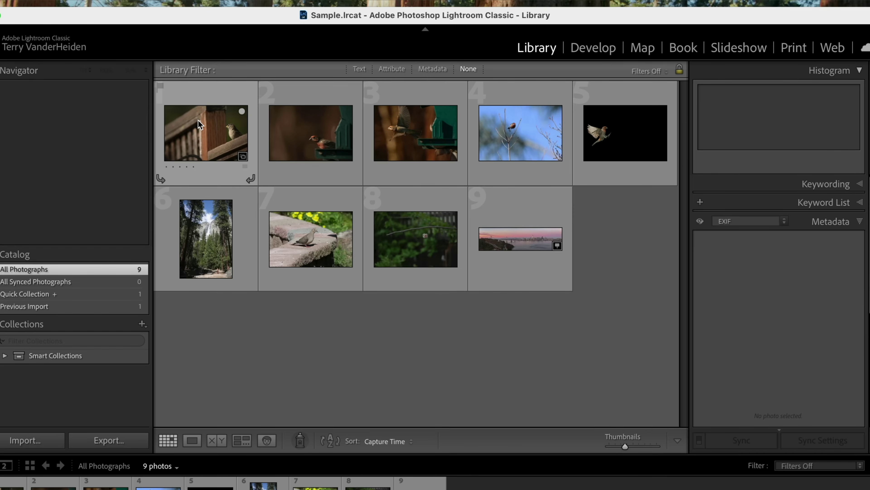
{"action": "mouse_move", "coordinate": [198, 120]}
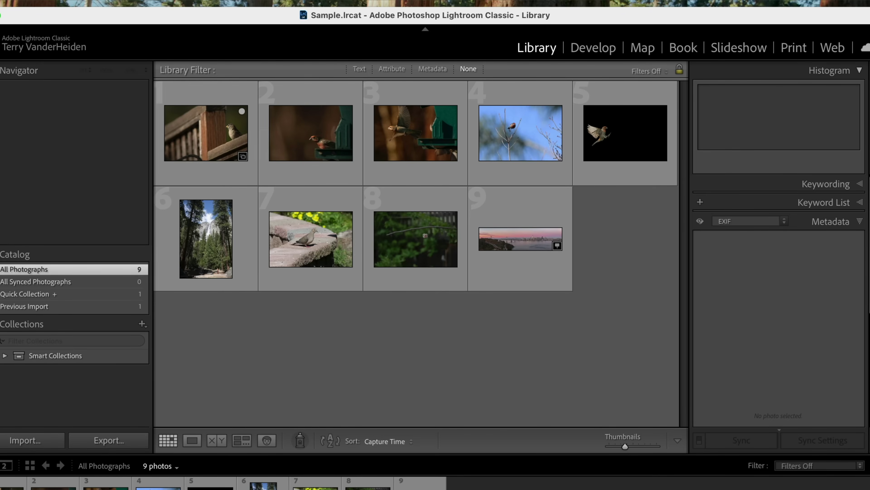
Open Import and set the destination folder to Transfer Disk > Sample Catalog.
{"action": "left_click", "coordinate": [29, 447]}
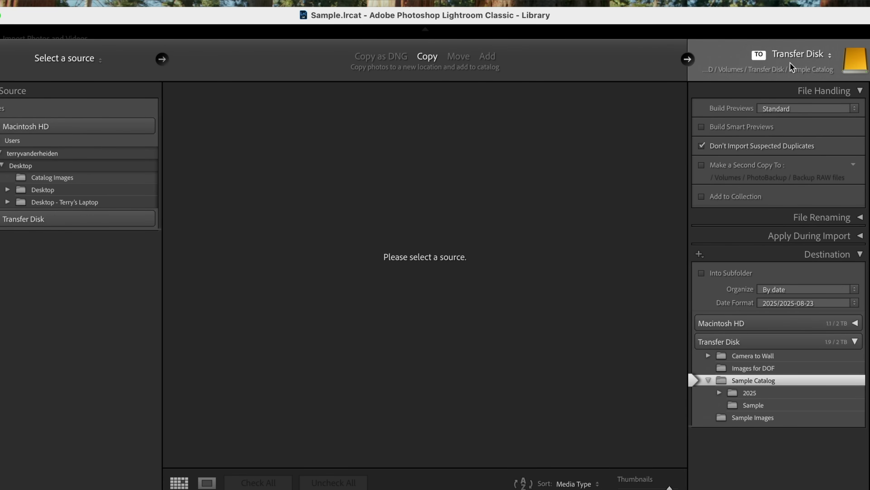
{"action": "left_click", "coordinate": [827, 58]}
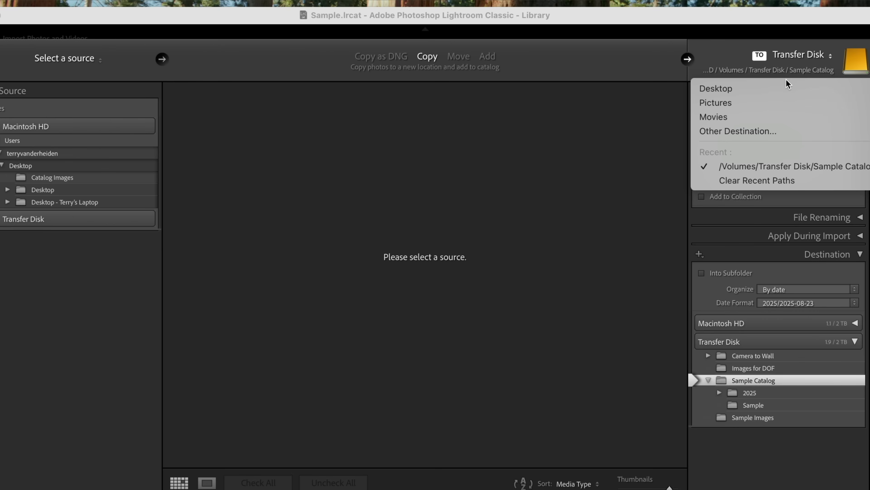
{"action": "left_click", "coordinate": [719, 103]}
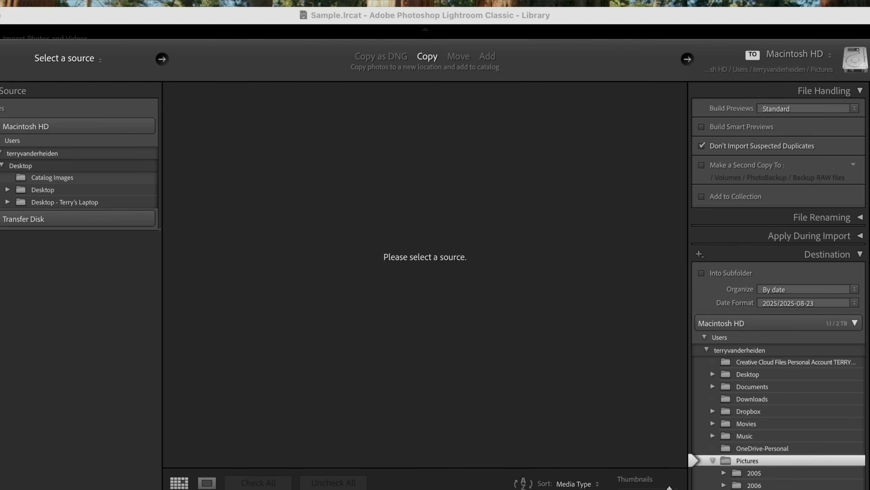
{"action": "left_click", "coordinate": [857, 69]}
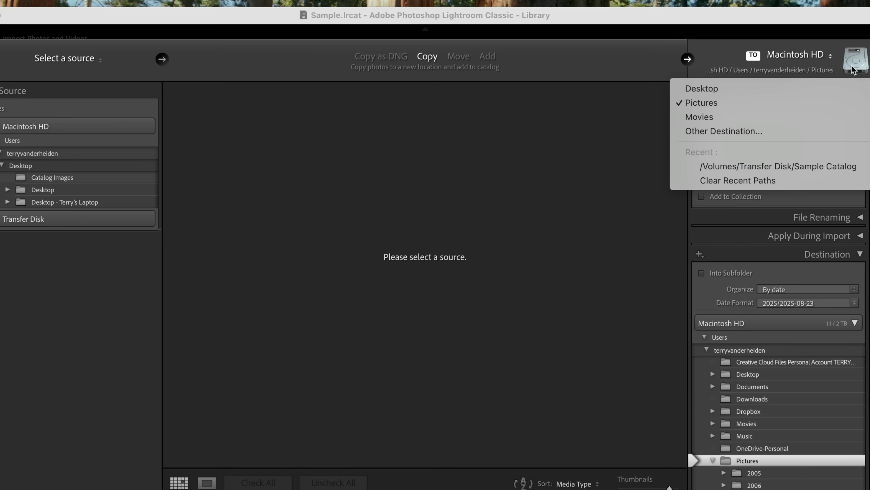
{"action": "left_click", "coordinate": [590, 159]}
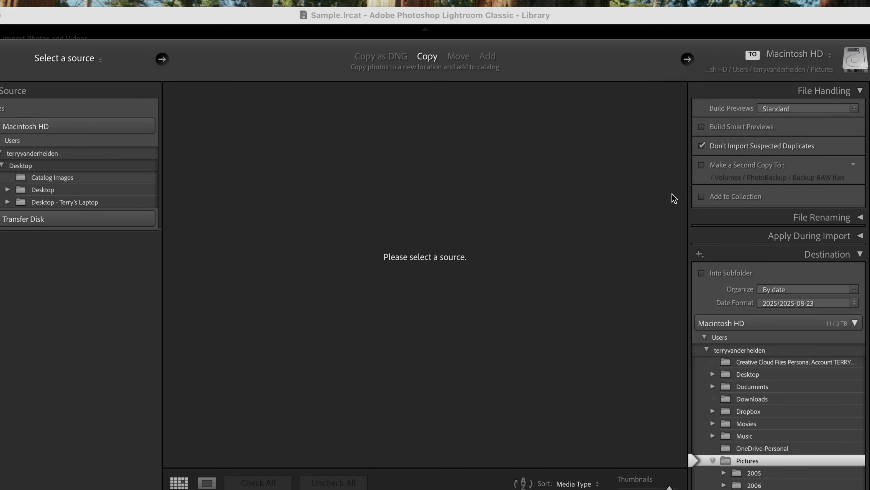
{"action": "left_click", "coordinate": [854, 323]}
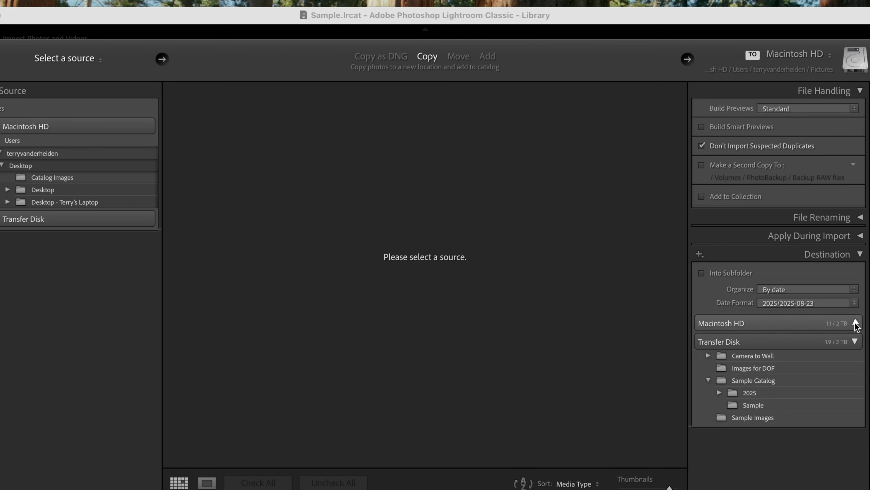
{"action": "left_click", "coordinate": [753, 379]}
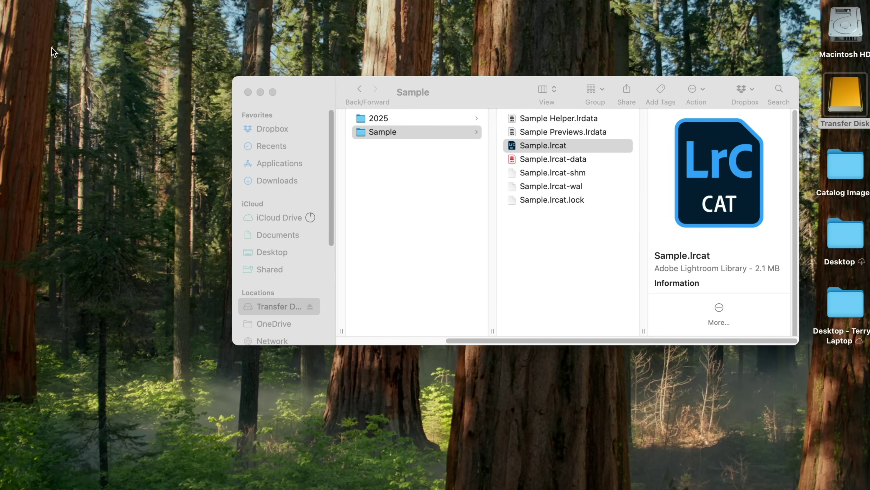
Move _Z9Z0453.nef from the 2025-01-16 folder into the Missing folder, then close Finder.
{"action": "left_click", "coordinate": [378, 118]}
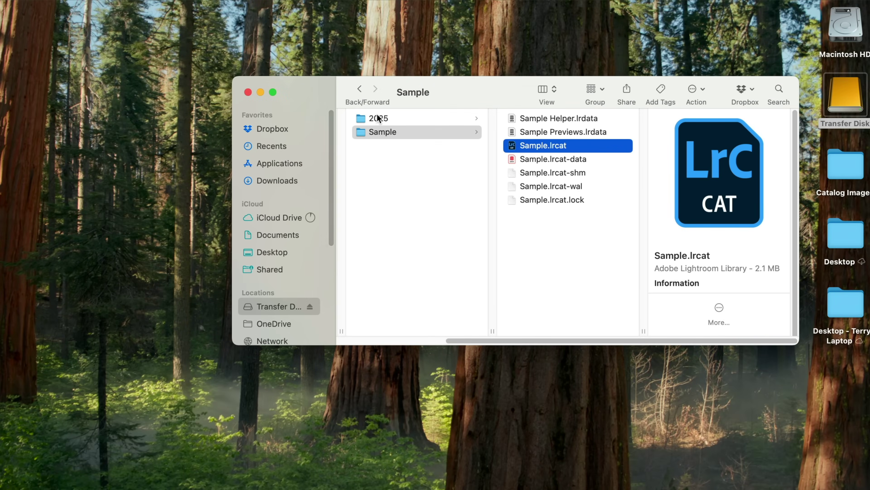
{"action": "left_click", "coordinate": [379, 118]}
{"action": "left_click", "coordinate": [533, 118]}
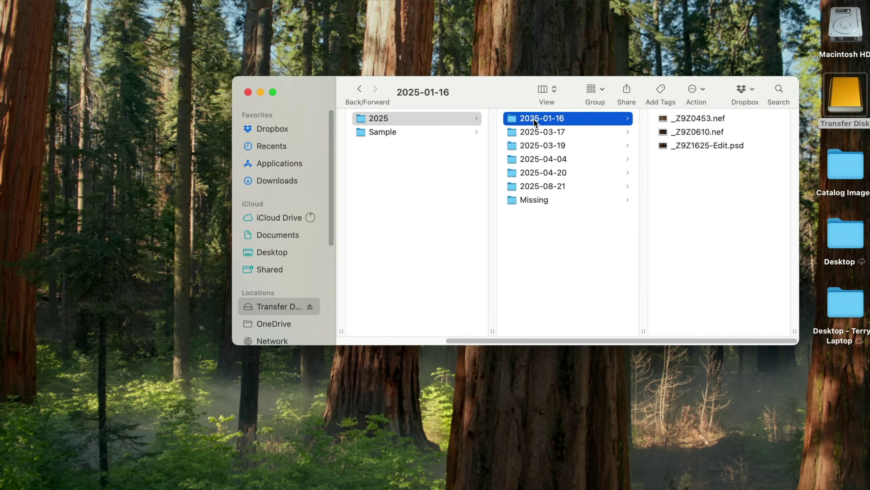
{"action": "left_click", "coordinate": [695, 120]}
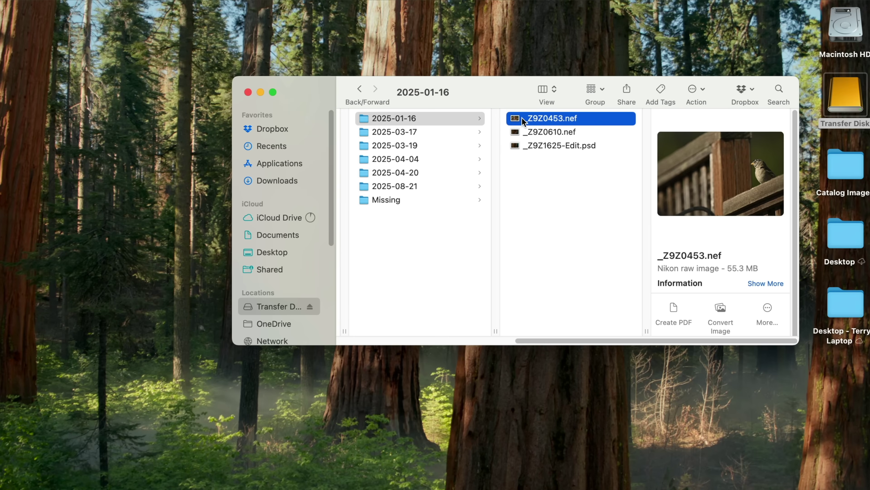
{"action": "left_click_drag", "start_coordinate": [516, 118], "coordinate": [391, 200]}
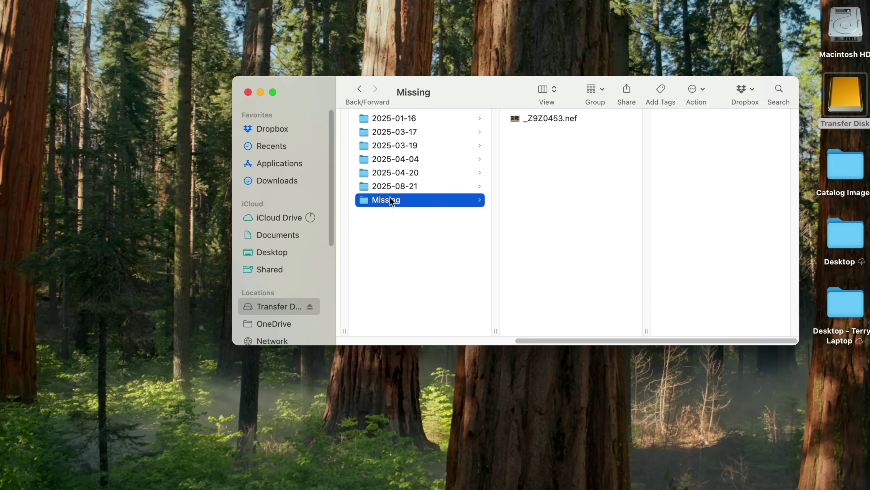
{"action": "left_click", "coordinate": [374, 118]}
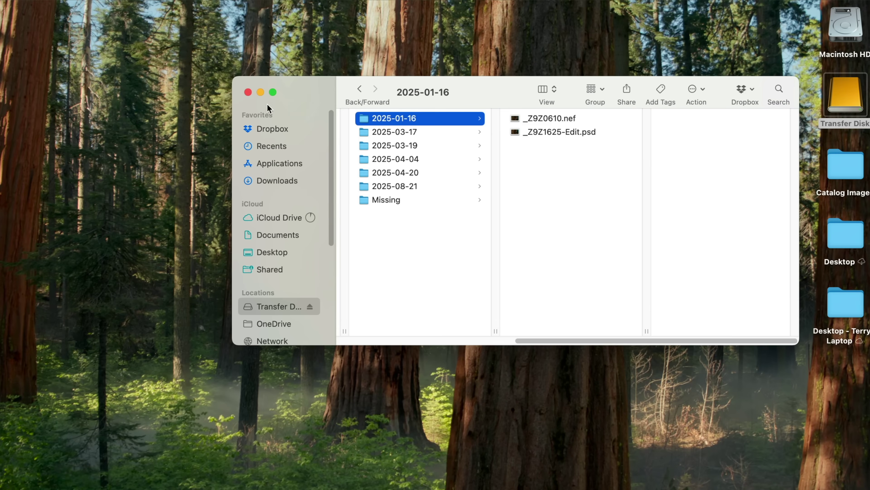
{"action": "left_click", "coordinate": [248, 93]}
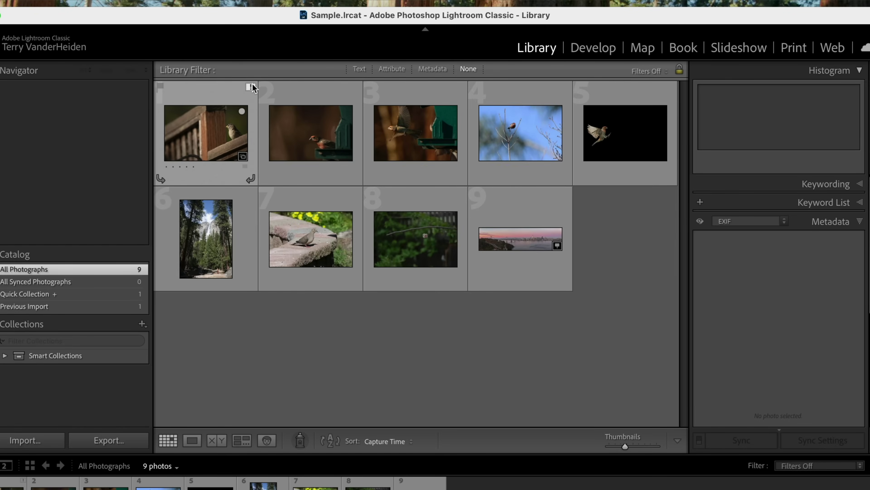
Confirm _Z9Z0453.nef shows the missing badge and cannot be opened in Develop.
{"action": "mouse_move", "coordinate": [252, 88]}
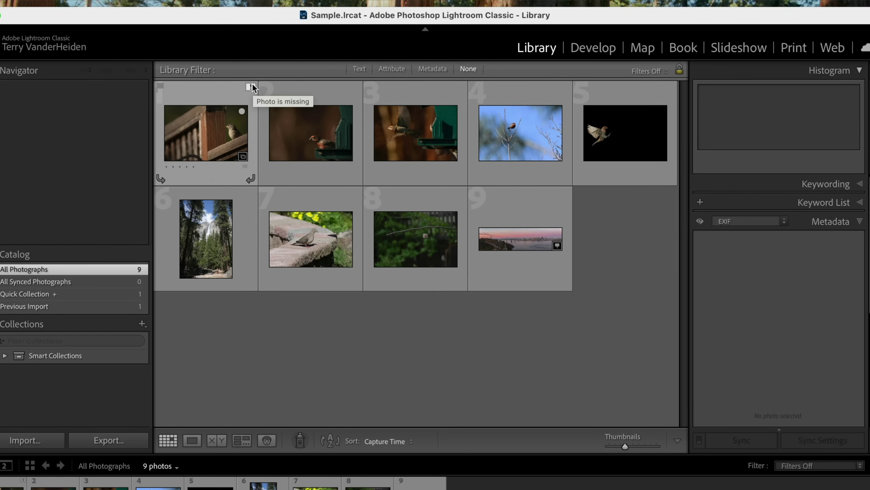
{"action": "left_click", "coordinate": [227, 133]}
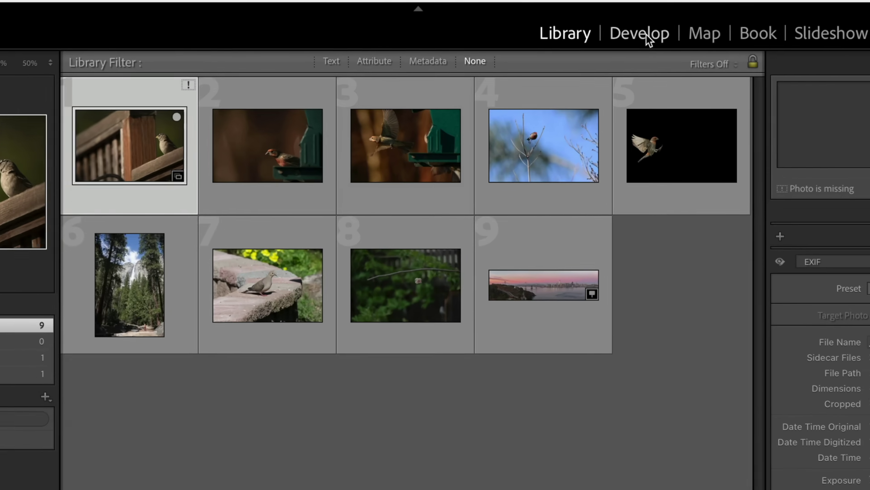
{"action": "left_click", "coordinate": [646, 34]}
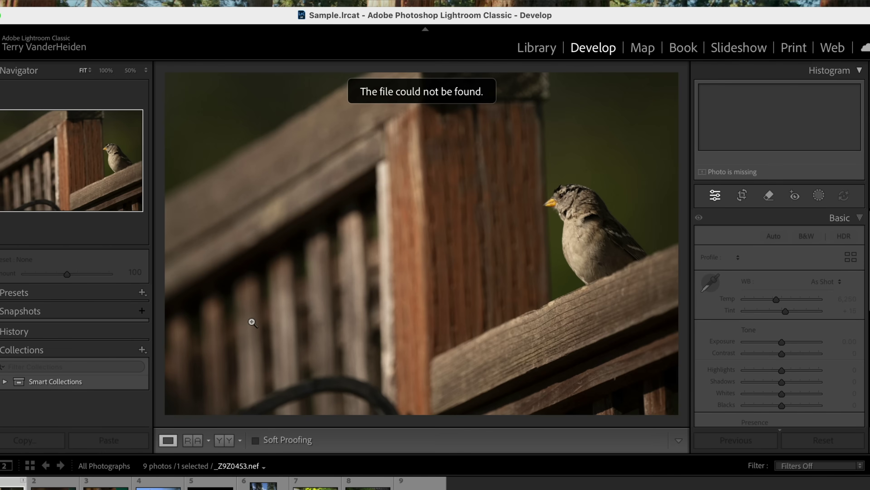
{"action": "key", "text": "g"}
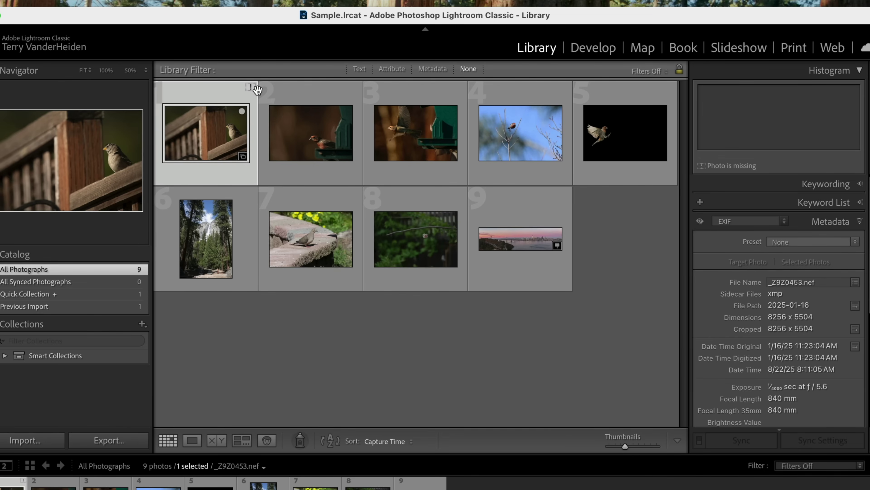
{"action": "left_click", "coordinate": [250, 89]}
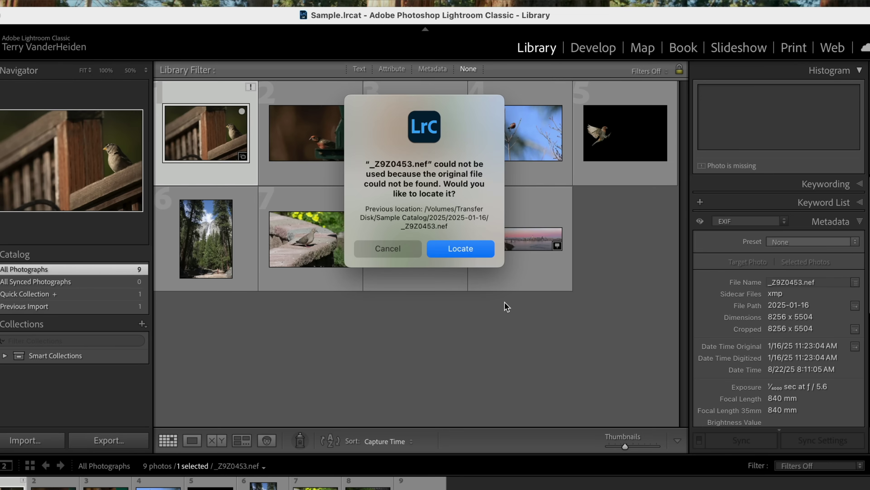
Relink _Z9Z0453.nef to its file in the Missing folder.
{"action": "left_click", "coordinate": [462, 253]}
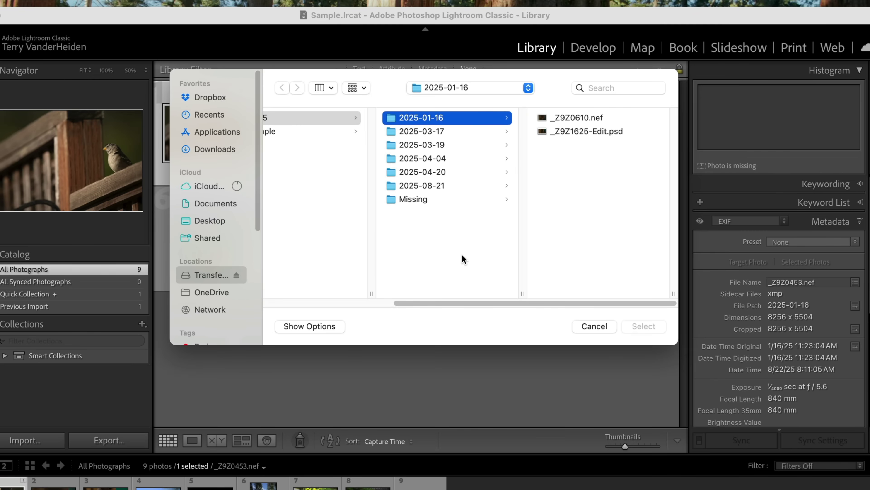
{"action": "left_click", "coordinate": [419, 200]}
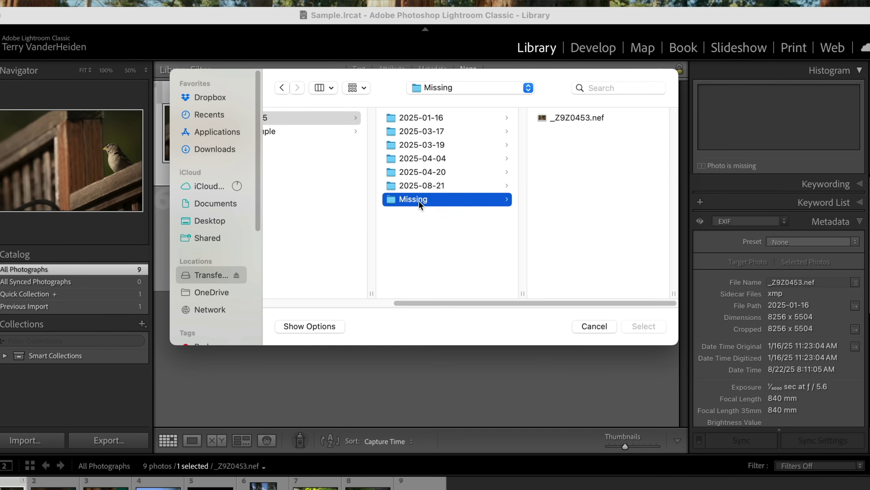
{"action": "left_click", "coordinate": [567, 120]}
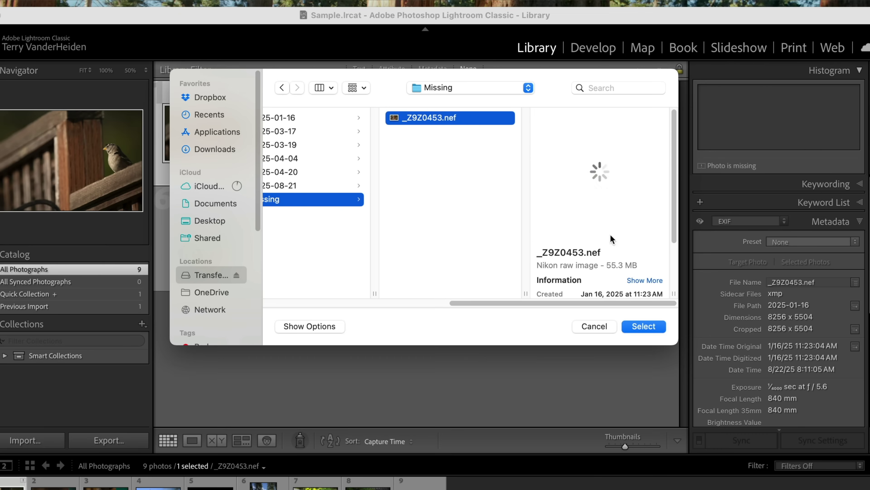
{"action": "left_click", "coordinate": [642, 326]}
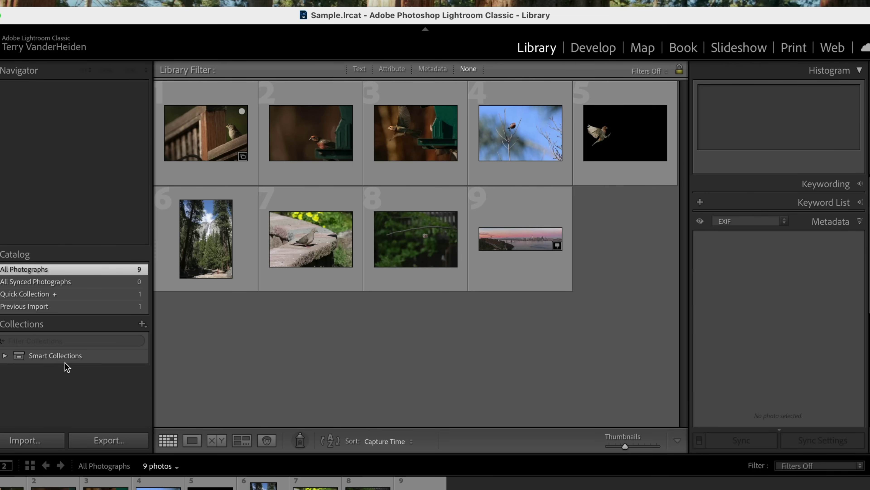
{"action": "left_click", "coordinate": [26, 441]}
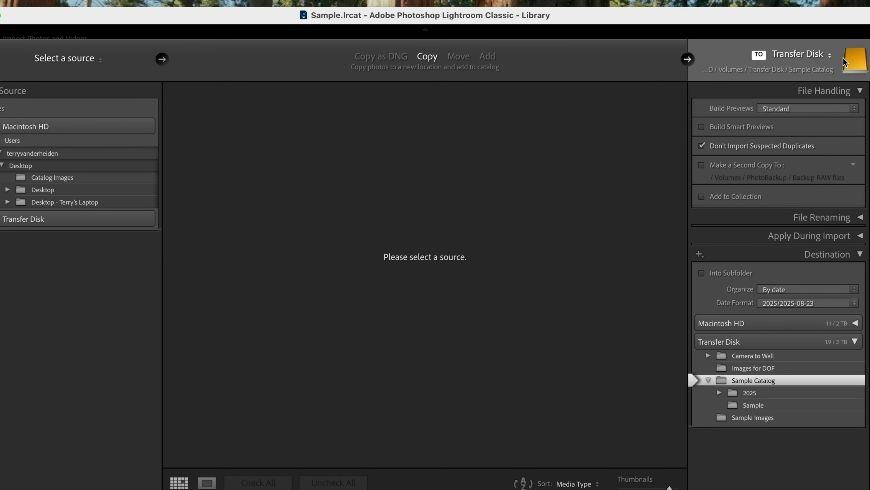
Try import destinations Desktop, Pictures, then Transfer Disk's 2025 folder, and view the sparrow photo large.
{"action": "left_click", "coordinate": [831, 59]}
{"action": "left_click", "coordinate": [772, 89]}
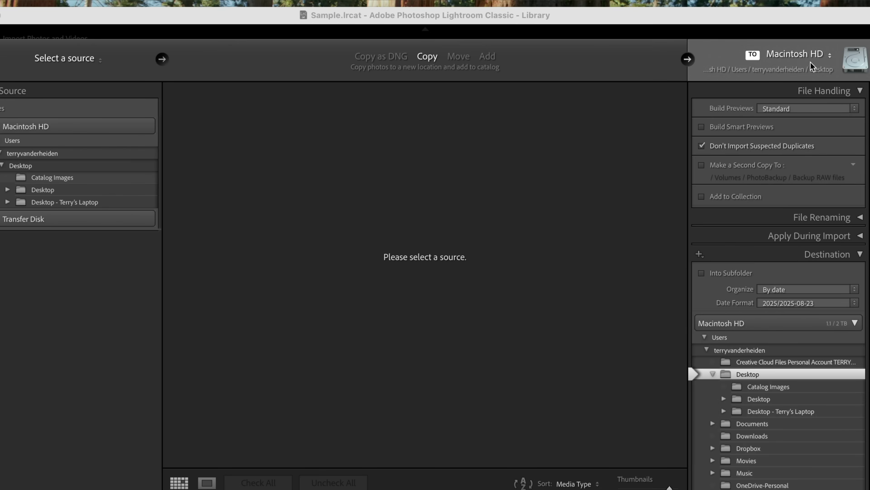
{"action": "left_click", "coordinate": [824, 55]}
{"action": "left_click", "coordinate": [729, 103]}
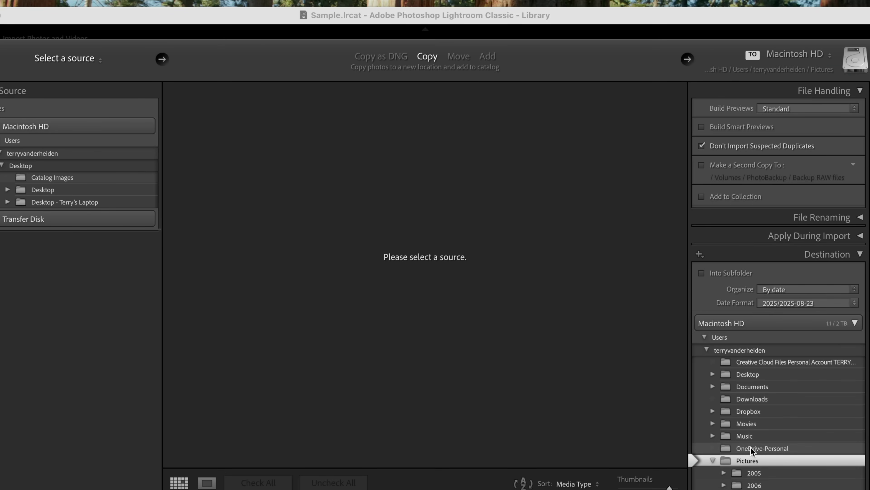
{"action": "left_click", "coordinate": [832, 57]}
{"action": "left_click", "coordinate": [612, 195]}
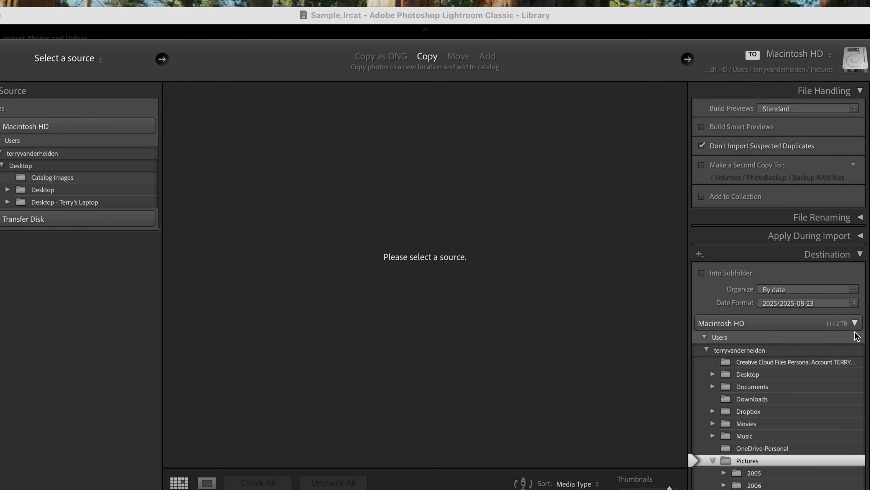
{"action": "left_click", "coordinate": [855, 322]}
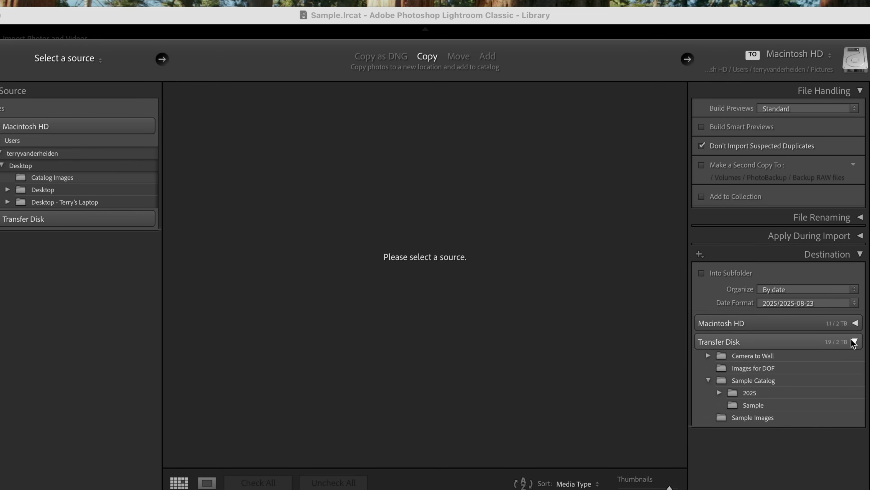
{"action": "left_click", "coordinate": [772, 397]}
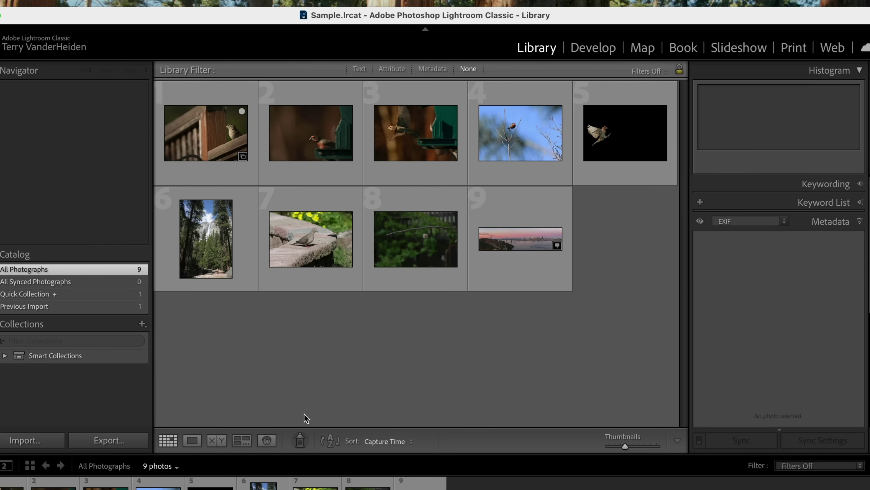
{"action": "mouse_move", "coordinate": [301, 169]}
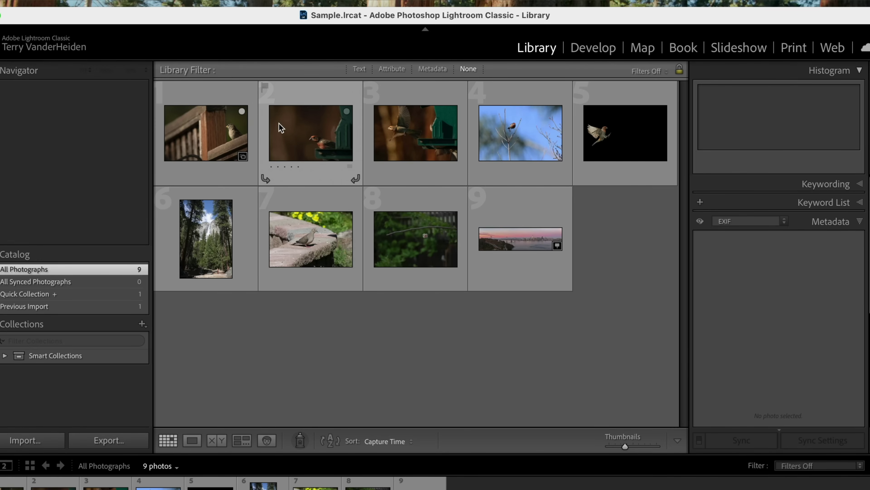
{"action": "double_click", "coordinate": [229, 131]}
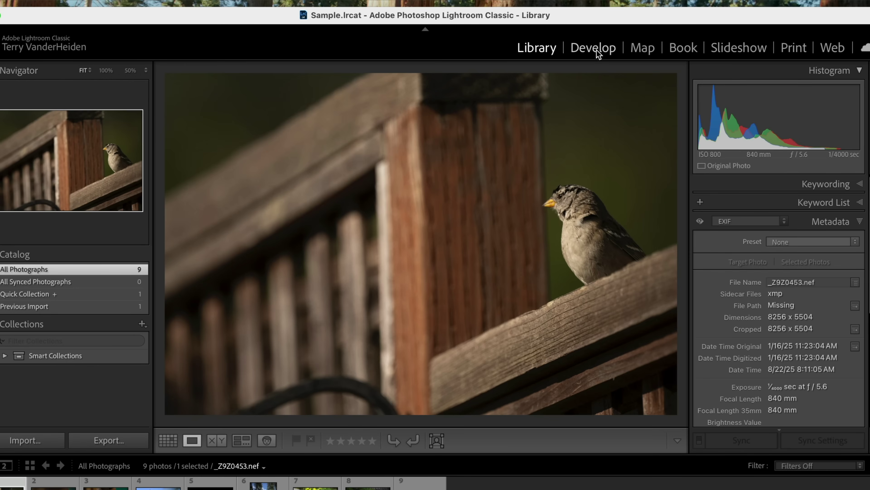
In Develop, brighten the two finch photos' exposure and lift the flying finch's shadows to +80.
{"action": "left_click", "coordinate": [596, 52]}
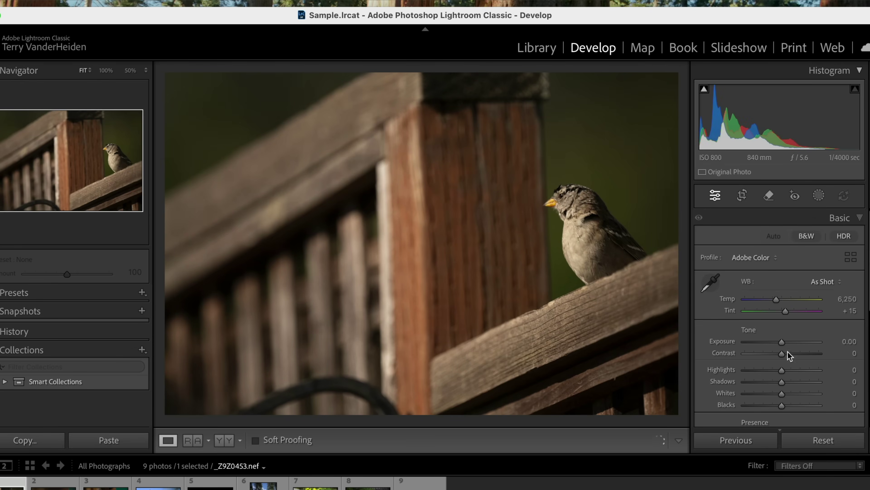
{"action": "left_click_drag", "start_coordinate": [782, 341], "coordinate": [802, 342]}
{"action": "double_click", "coordinate": [802, 341]}
{"action": "key", "text": "Right"}
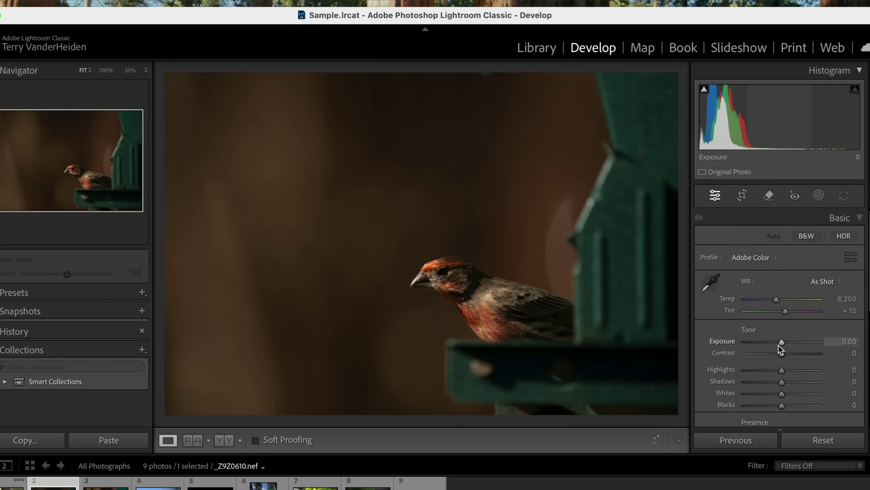
{"action": "left_click_drag", "start_coordinate": [779, 342], "coordinate": [796, 341]}
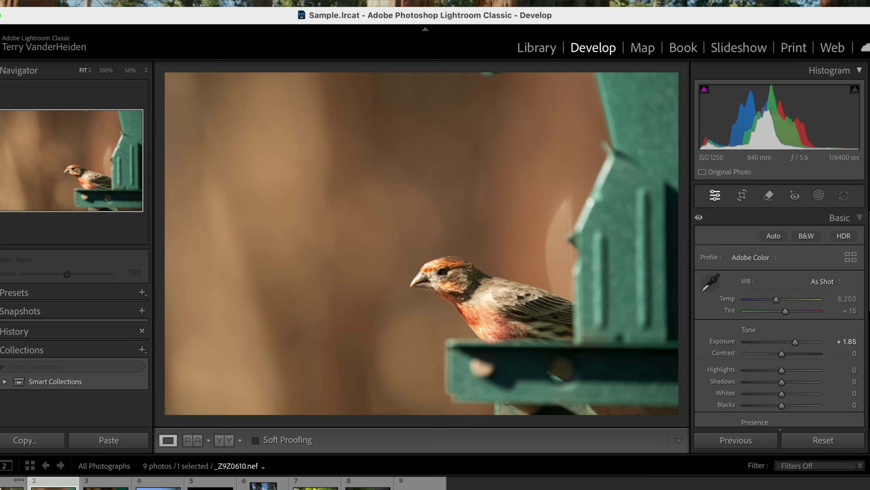
{"action": "key", "text": "Right"}
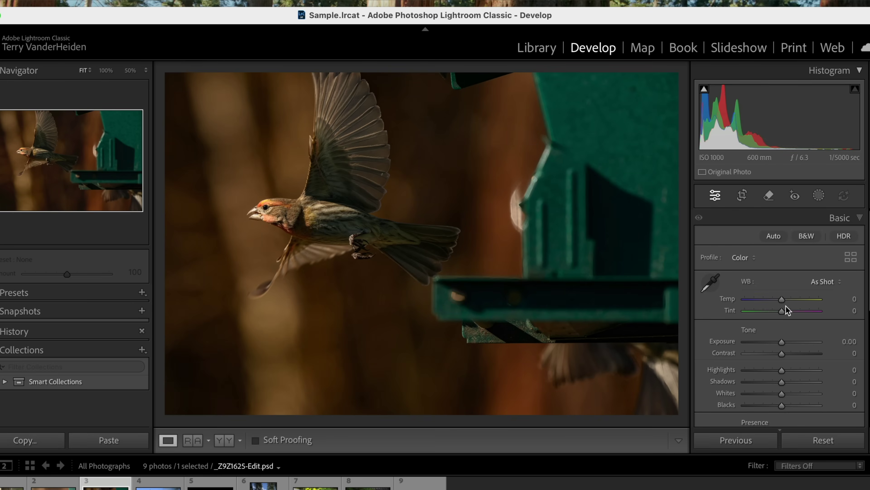
{"action": "left_click_drag", "start_coordinate": [782, 382], "coordinate": [811, 371]}
{"action": "left_click_drag", "start_coordinate": [780, 341], "coordinate": [789, 342]}
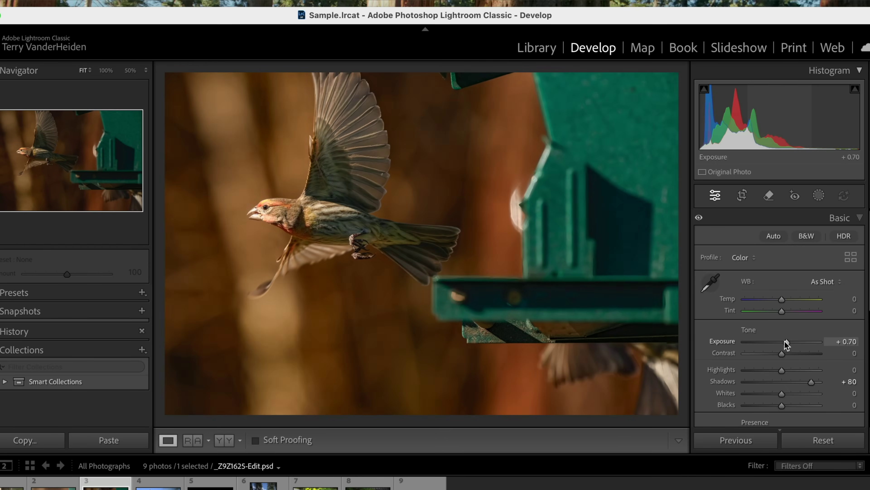
Crop the bird-on-branch photo to a smaller square centred on the bird.
{"action": "key", "text": "Right"}
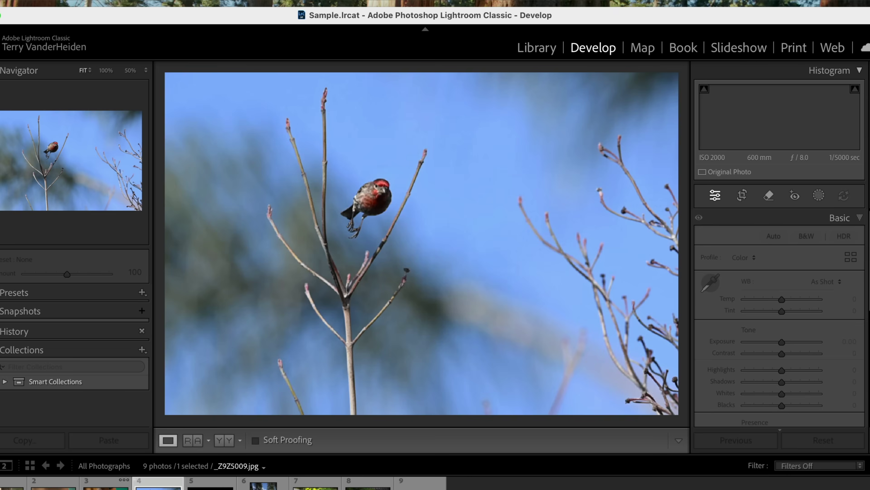
{"action": "left_click", "coordinate": [743, 195]}
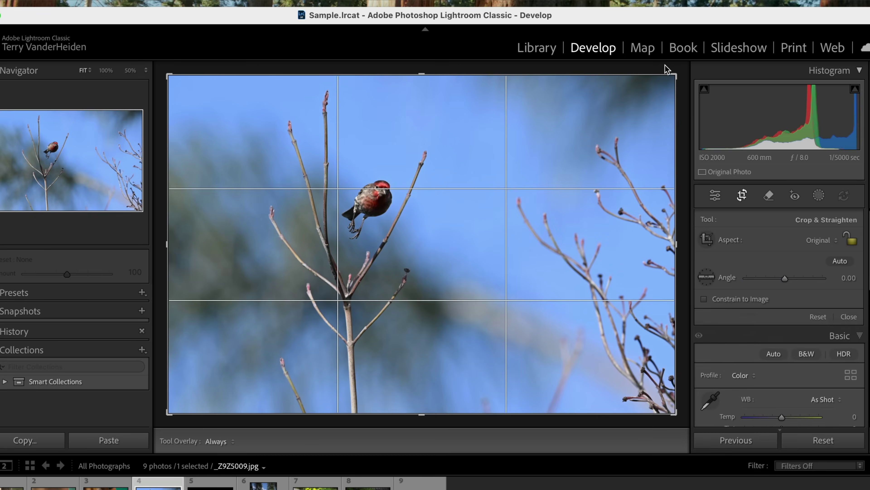
{"action": "left_click_drag", "start_coordinate": [671, 75], "coordinate": [538, 103]}
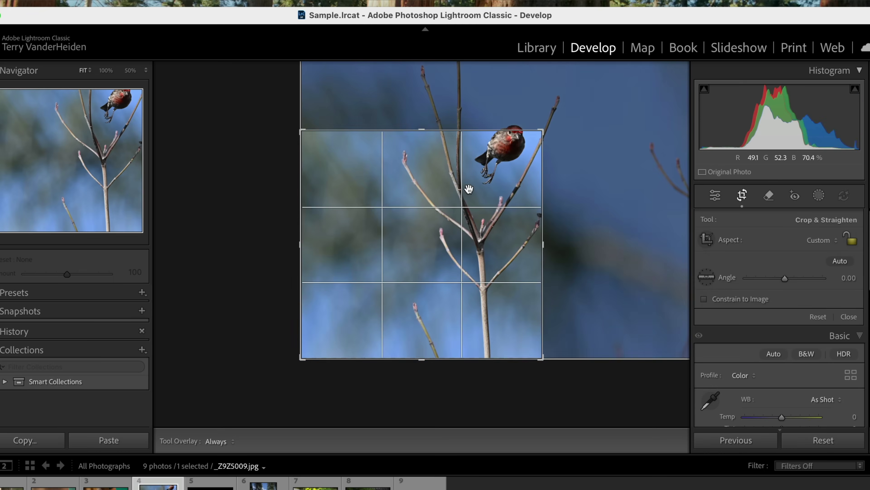
{"action": "left_click_drag", "start_coordinate": [470, 191], "coordinate": [407, 271]}
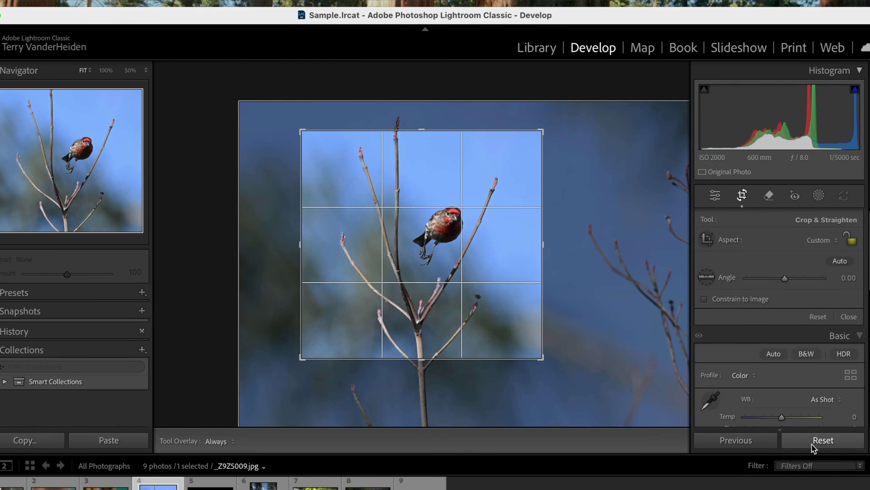
{"action": "key", "text": "Return"}
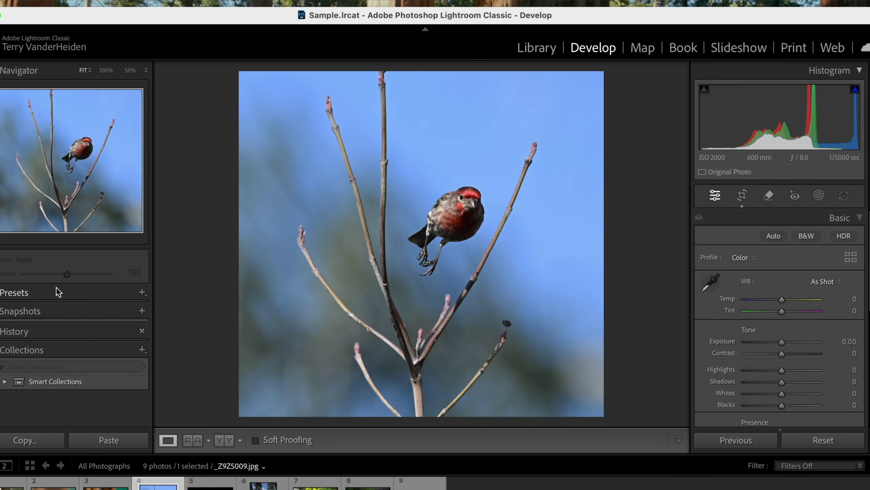
Set the waterfall photo to Exposure +0.40, Highlights −100, Shadows +70, and compare before/after.
{"action": "left_click", "coordinate": [263, 484]}
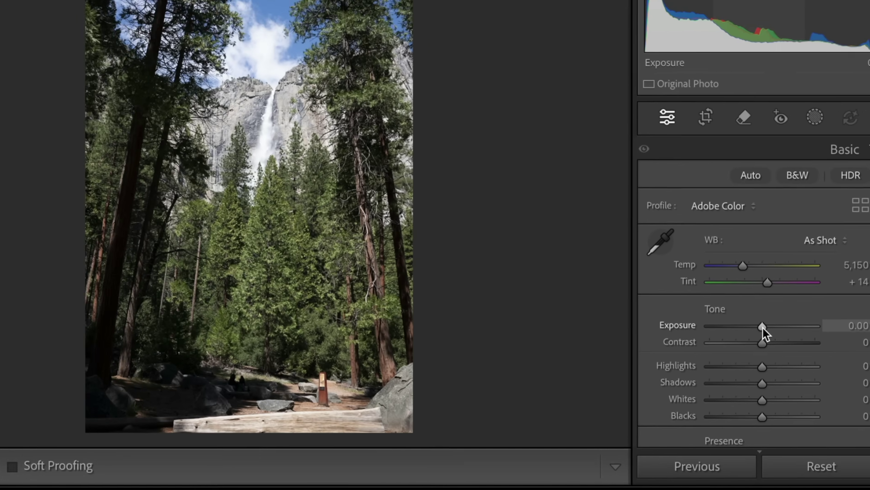
{"action": "left_click_drag", "start_coordinate": [763, 327], "coordinate": [768, 332]}
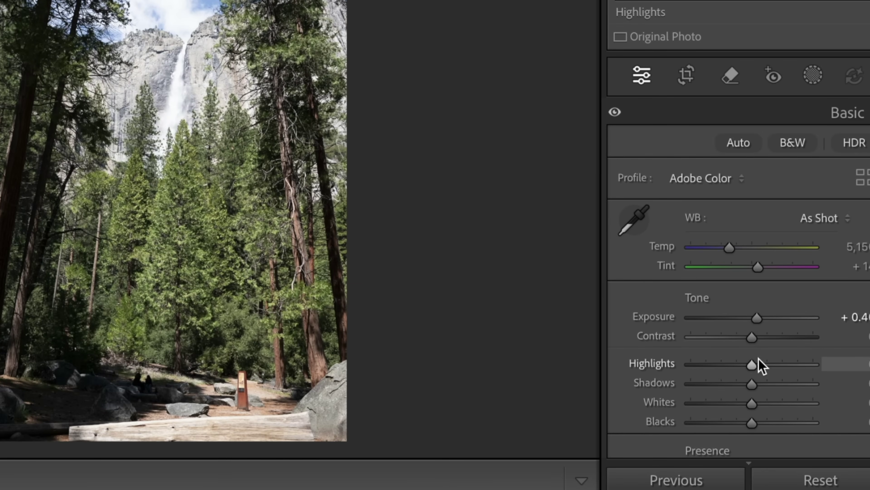
{"action": "left_click_drag", "start_coordinate": [752, 363], "coordinate": [686, 364]}
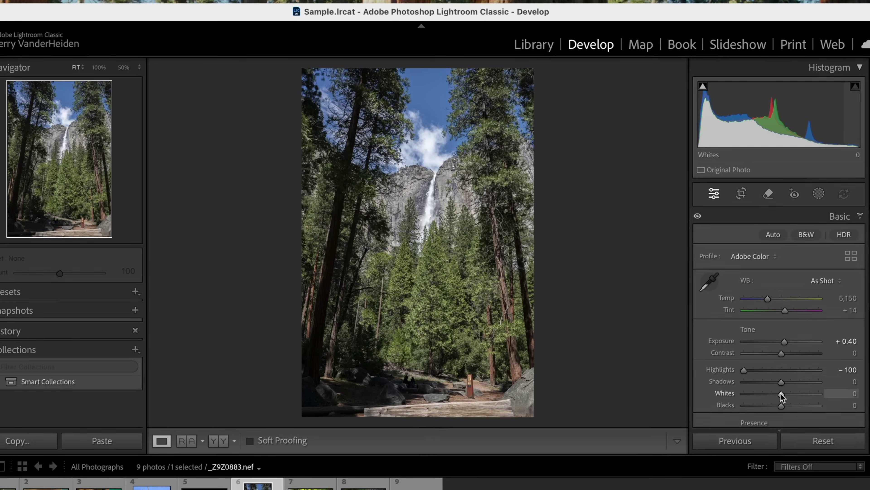
{"action": "left_click_drag", "start_coordinate": [784, 383], "coordinate": [809, 378]}
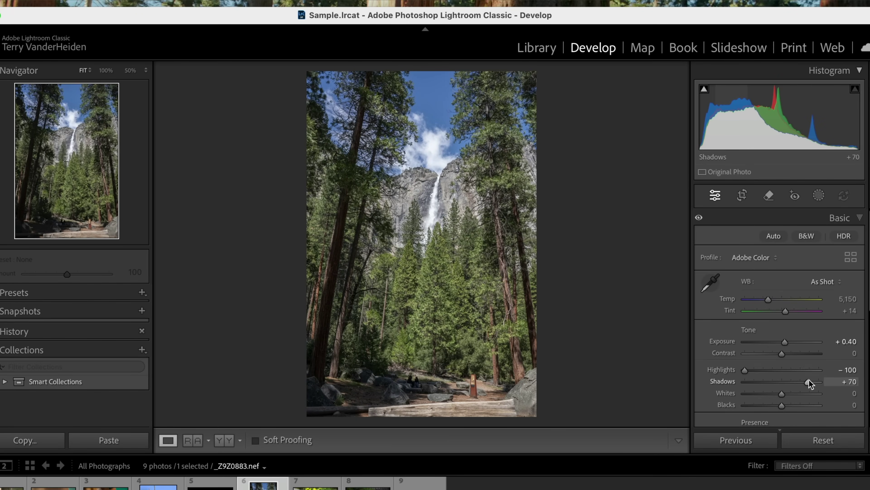
{"action": "key", "text": "backslash"}
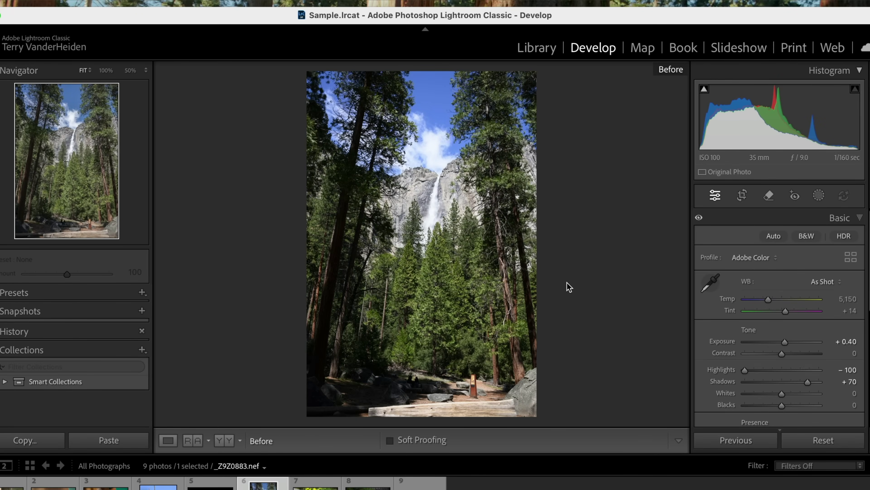
{"action": "key", "text": "backslash"}
{"action": "key", "text": "backslash"}
{"action": "key", "text": "backslash"}
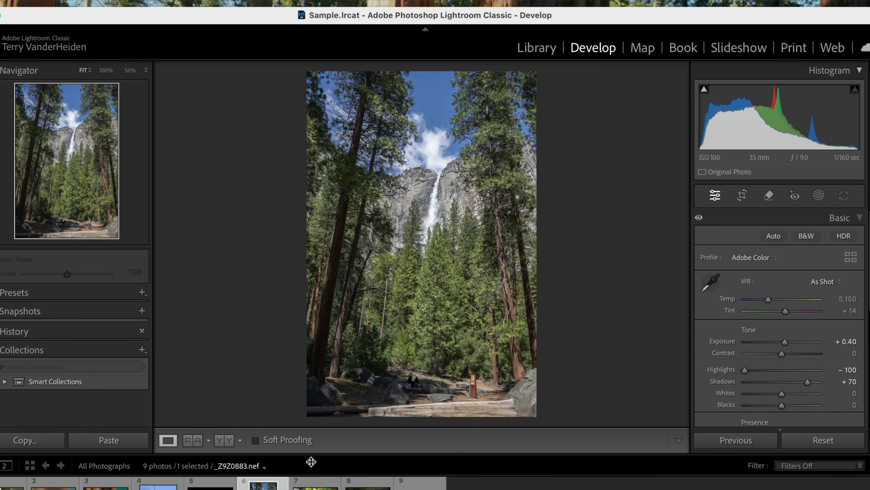
{"action": "left_click", "coordinate": [313, 483]}
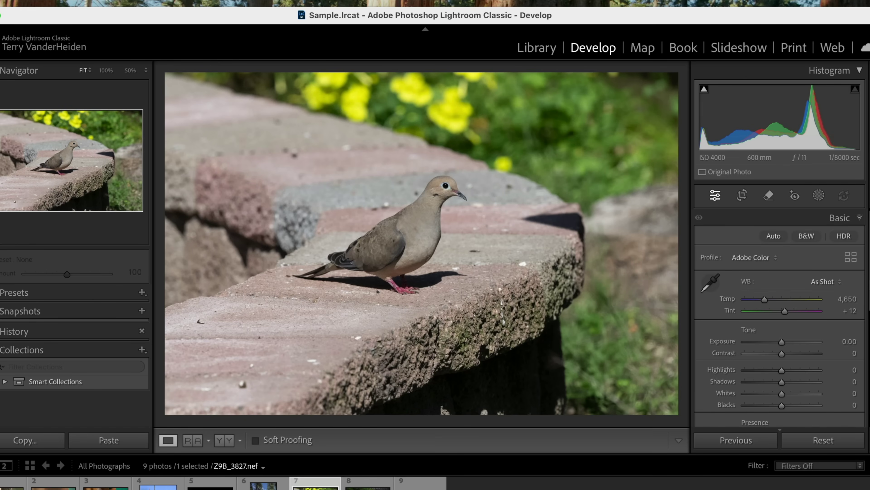
Darken the dove photo's edges with a vignette.
{"action": "scroll", "coordinate": [862, 411], "scroll_direction": "down", "scroll_amount": 10}
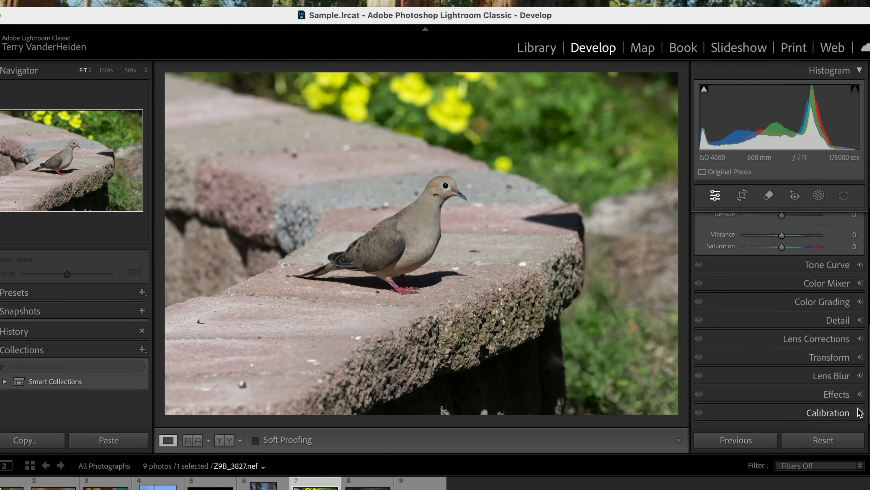
{"action": "left_click", "coordinate": [857, 395]}
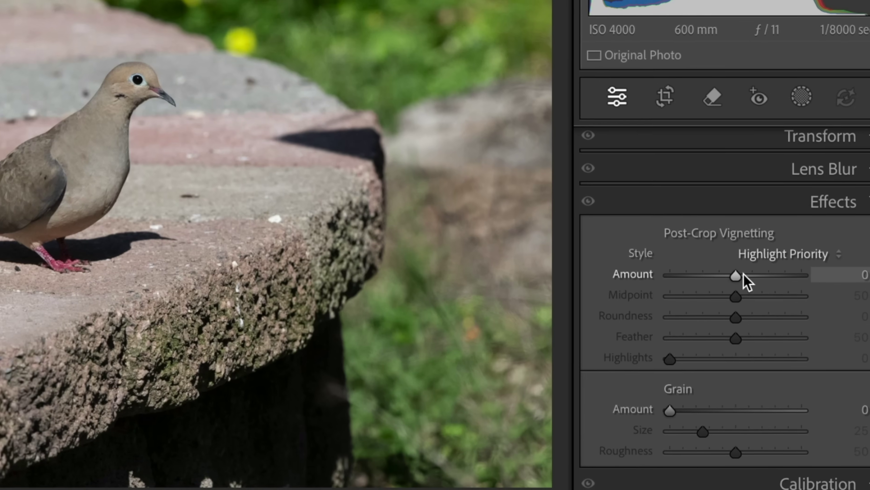
{"action": "left_click_drag", "start_coordinate": [743, 276], "coordinate": [691, 278]}
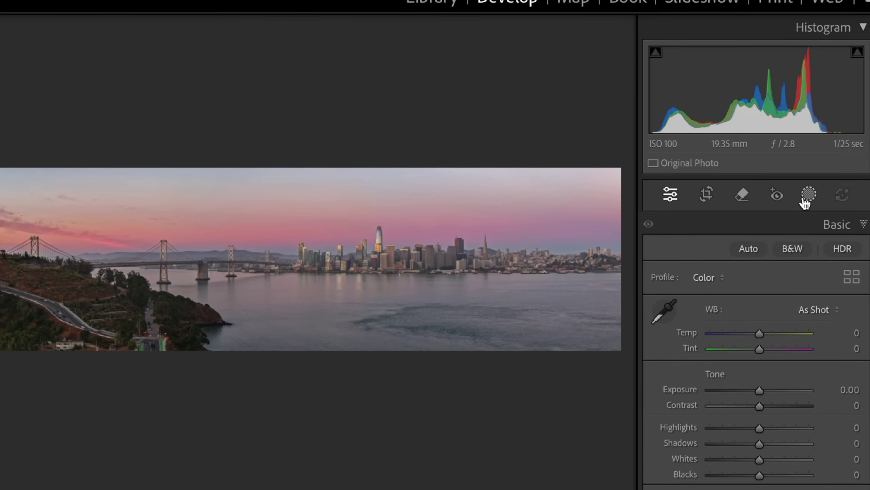
Add a sky mask to the skyline panorama and tint it purple (Hue 285, Saturation 88).
{"action": "left_click", "coordinate": [819, 195]}
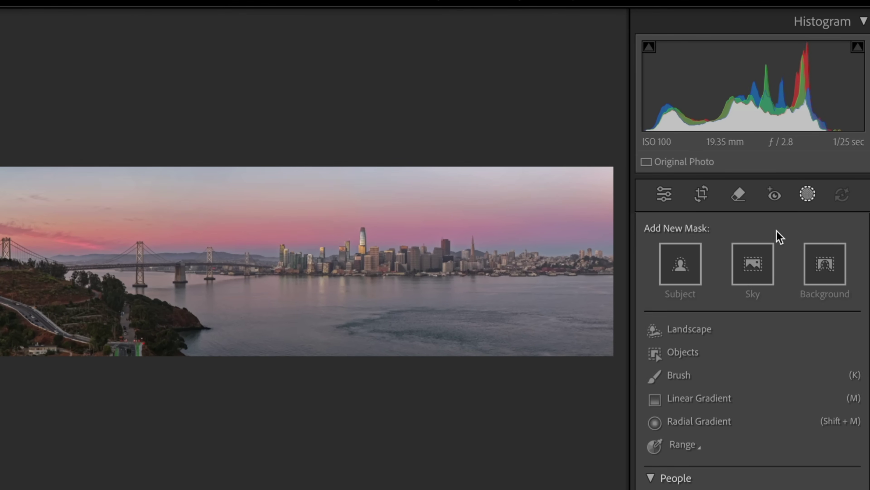
{"action": "left_click", "coordinate": [752, 269]}
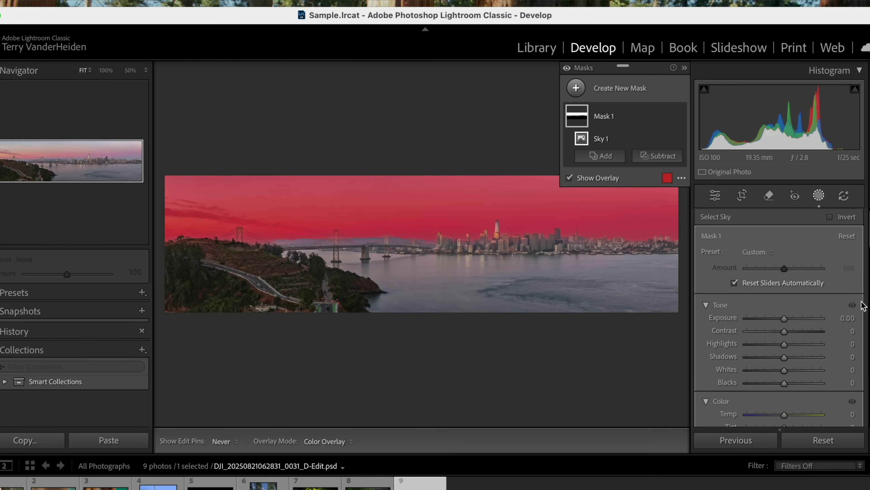
{"action": "scroll", "coordinate": [862, 302], "scroll_direction": "down", "scroll_amount": 5}
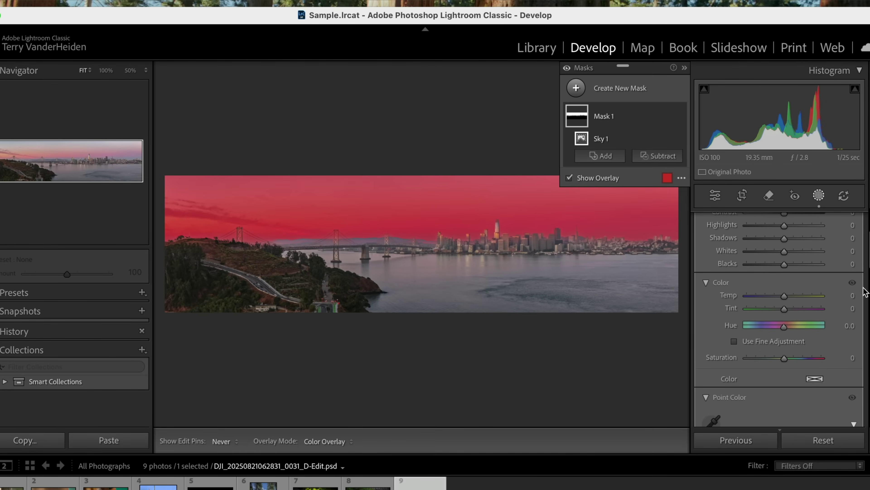
{"action": "left_click", "coordinate": [815, 378]}
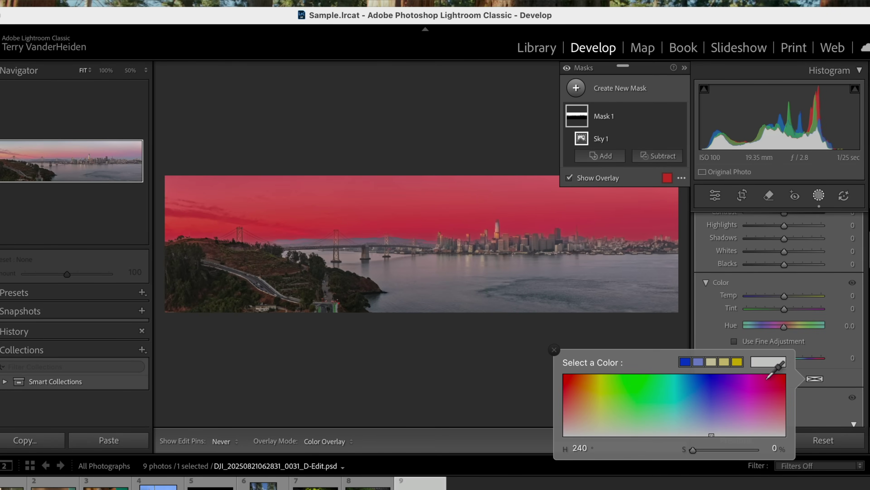
{"action": "left_click", "coordinate": [738, 381]}
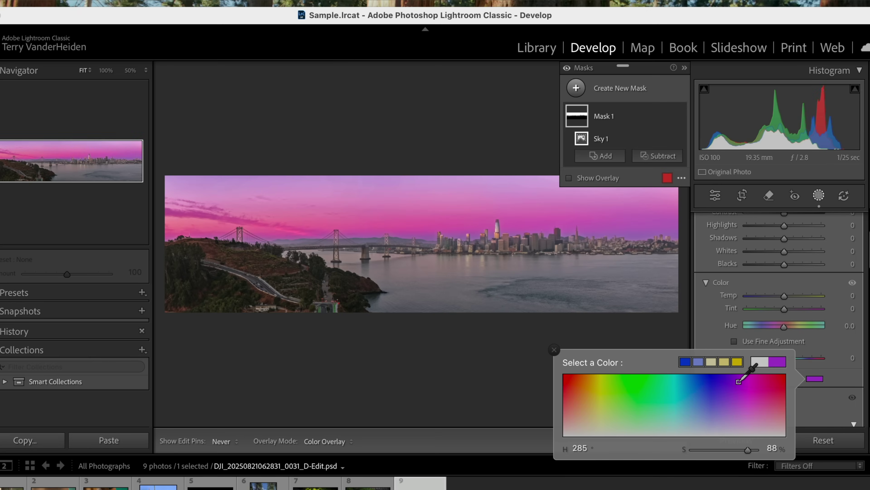
{"action": "left_click", "coordinate": [554, 349]}
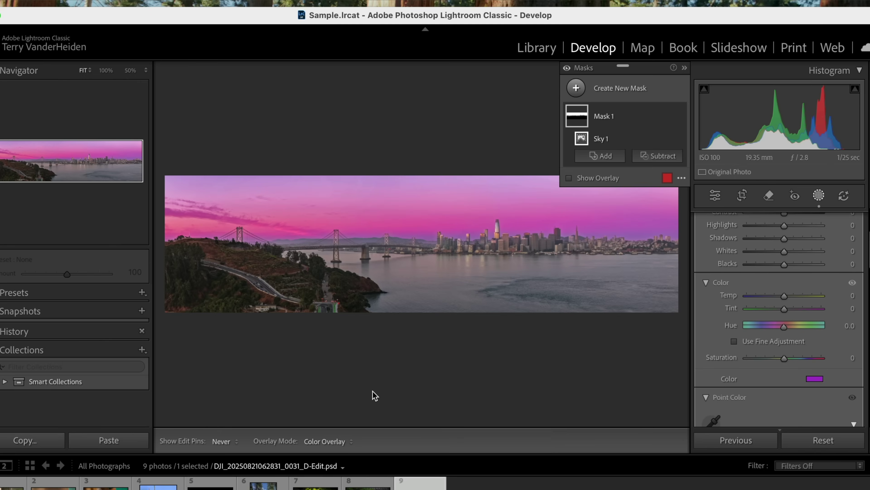
{"action": "left_click", "coordinate": [263, 484]}
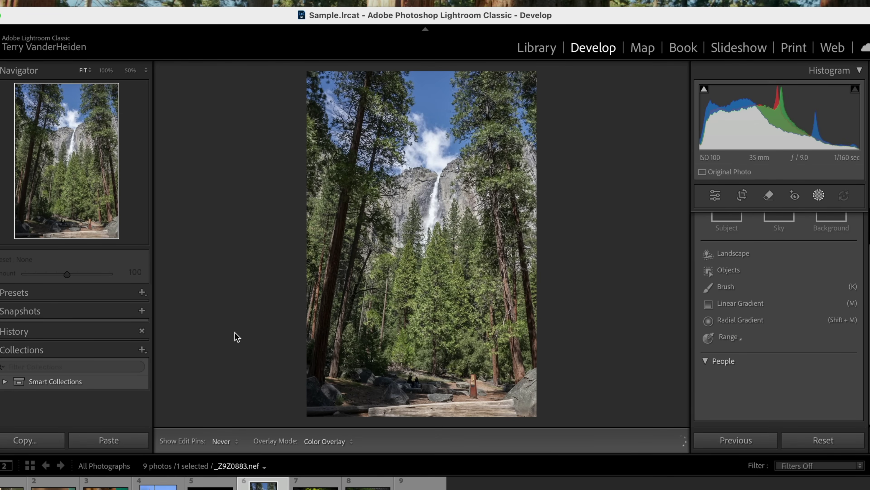
Show all nine edited photos in the Library grid, deselect them, then select thumbnail 1.
{"action": "key", "text": "g"}
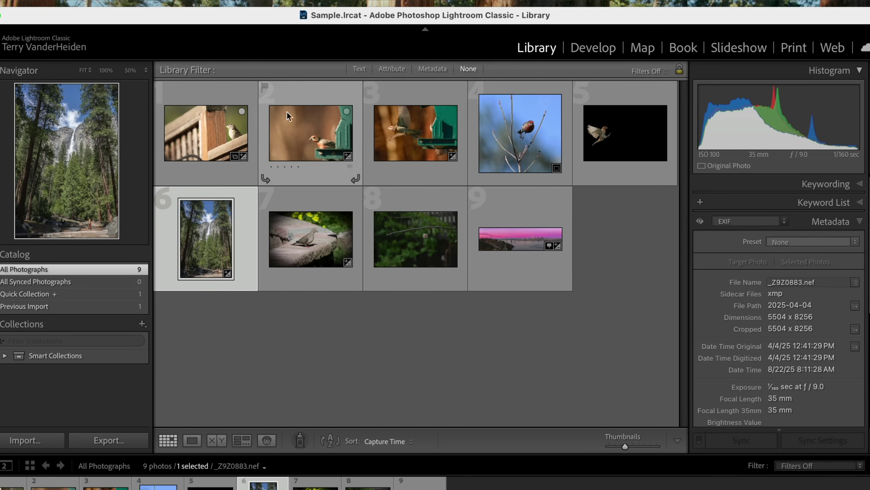
{"action": "left_click", "coordinate": [331, 359]}
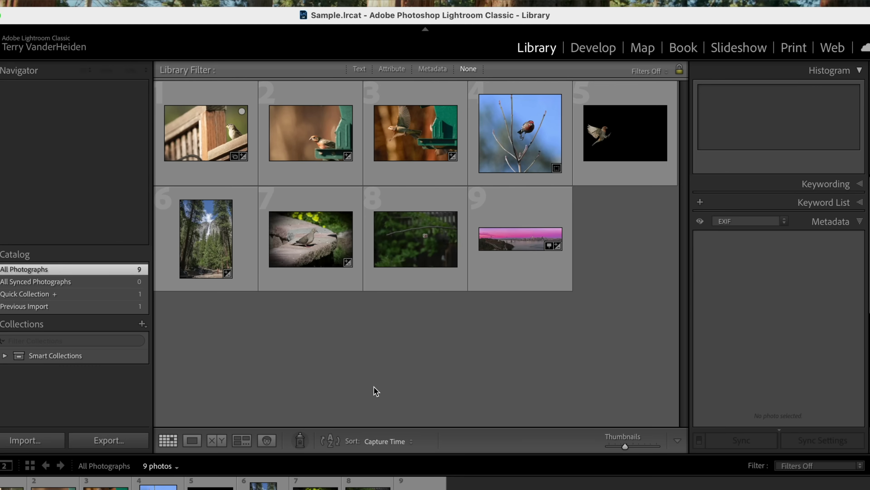
{"action": "left_click", "coordinate": [195, 127]}
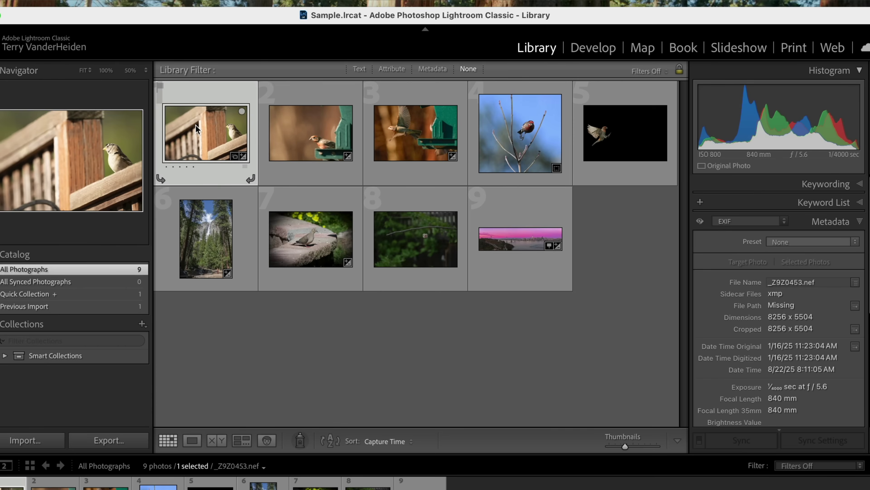
Export the first photo to the Catalog Images folder in Original format, without renaming it.
{"action": "right_click", "coordinate": [197, 129]}
{"action": "mouse_move", "coordinate": [243, 471]}
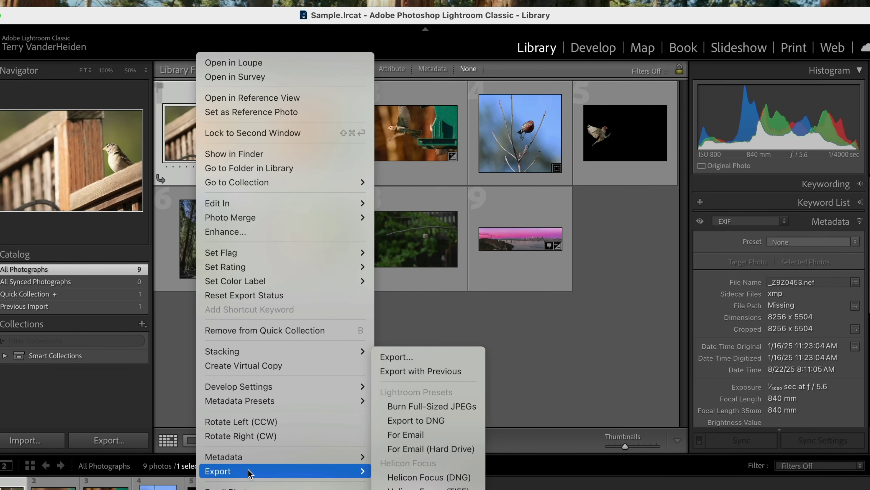
{"action": "left_click", "coordinate": [424, 359]}
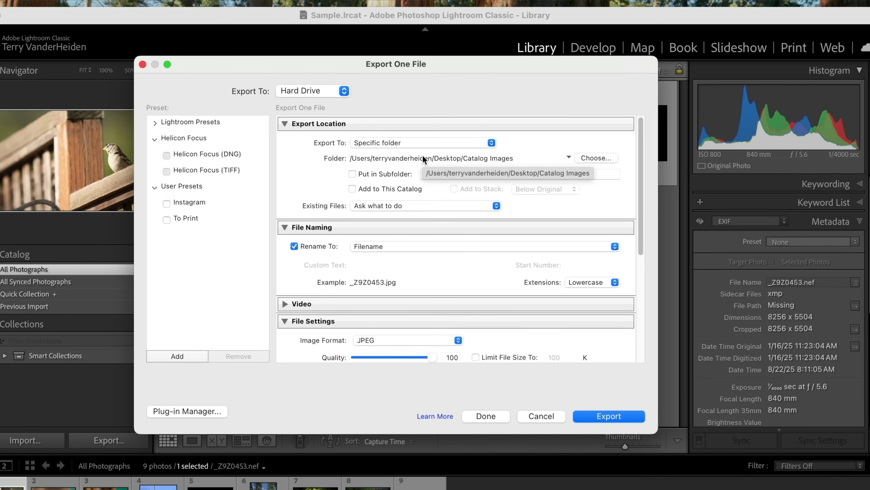
{"action": "left_click", "coordinate": [597, 157]}
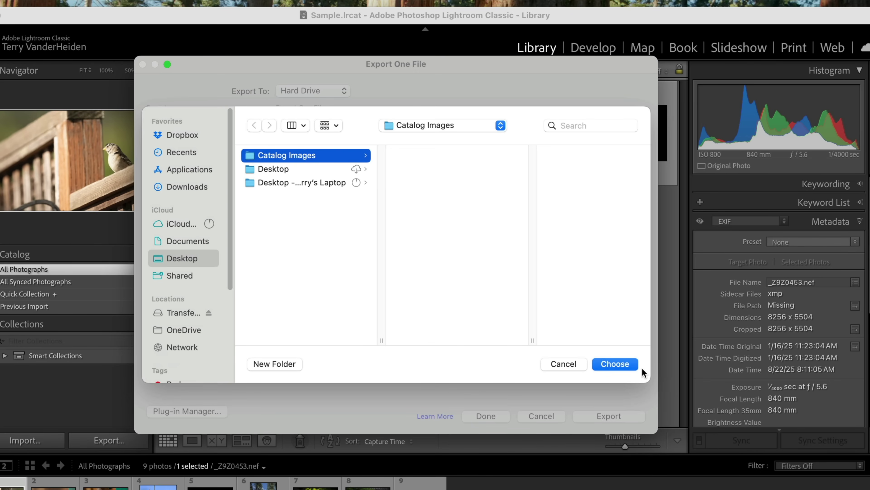
{"action": "left_click", "coordinate": [618, 359]}
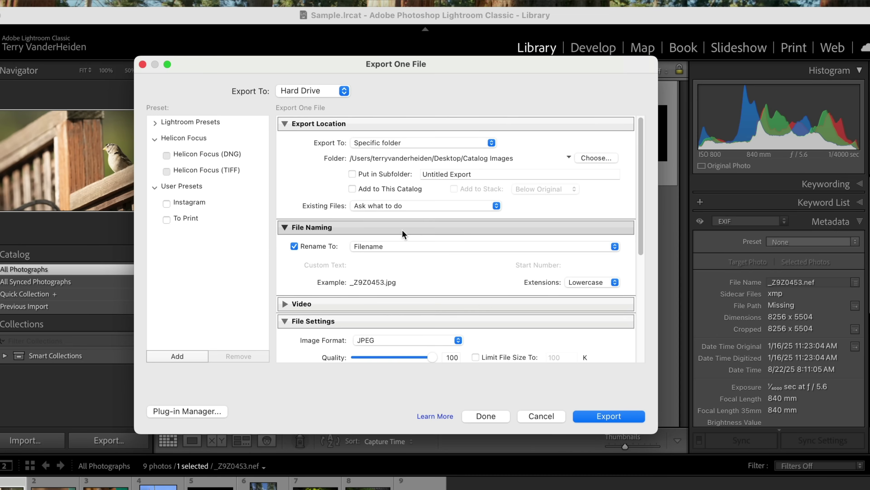
{"action": "left_click", "coordinate": [294, 246]}
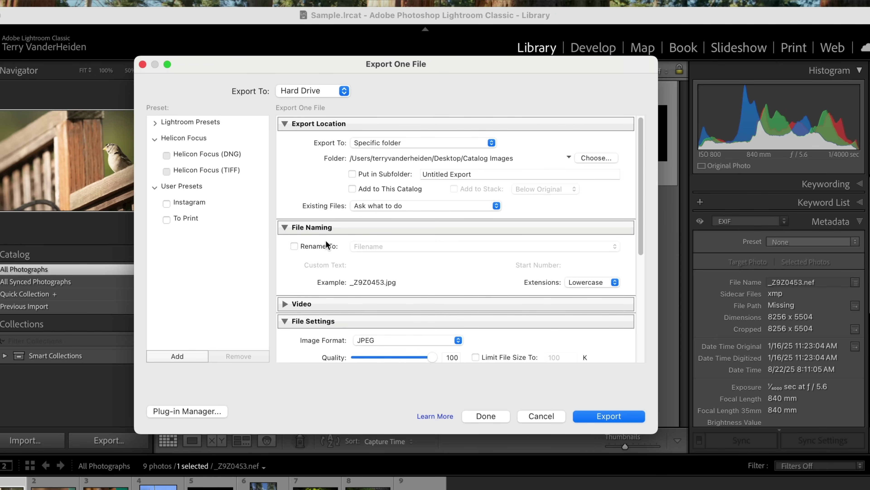
{"action": "scroll", "coordinate": [326, 240], "scroll_direction": "down", "scroll_amount": 4}
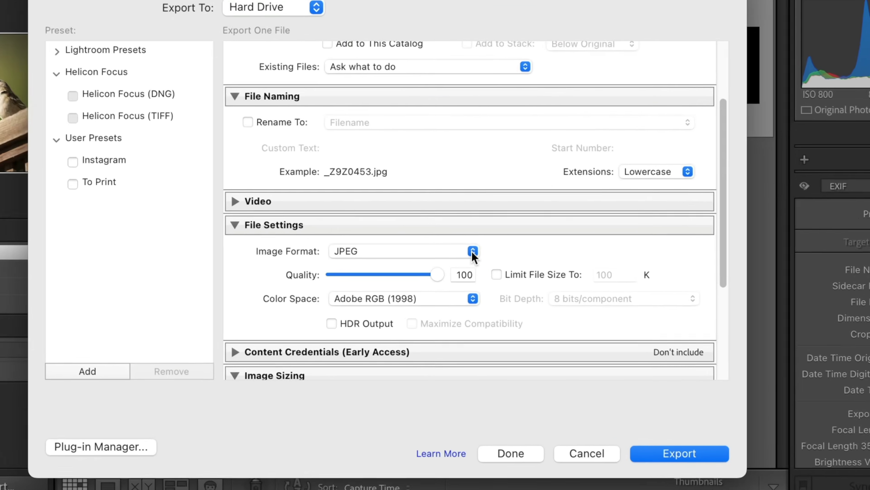
{"action": "left_click", "coordinate": [458, 268]}
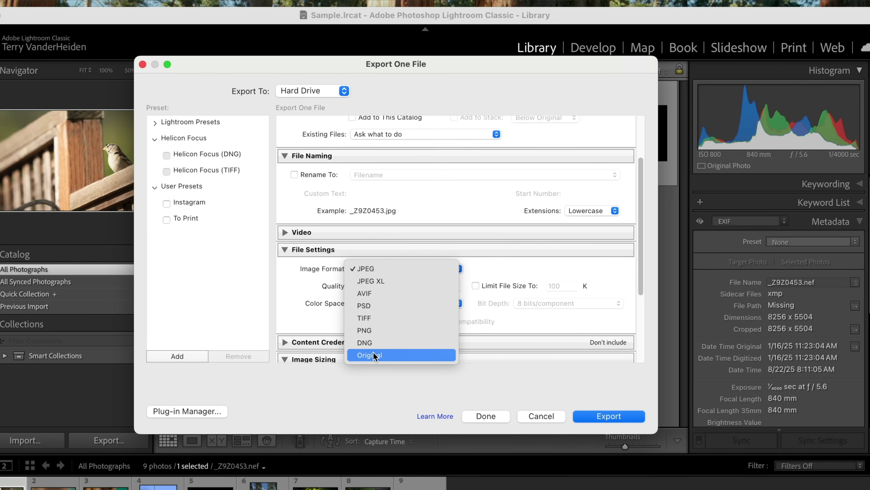
{"action": "left_click", "coordinate": [370, 355]}
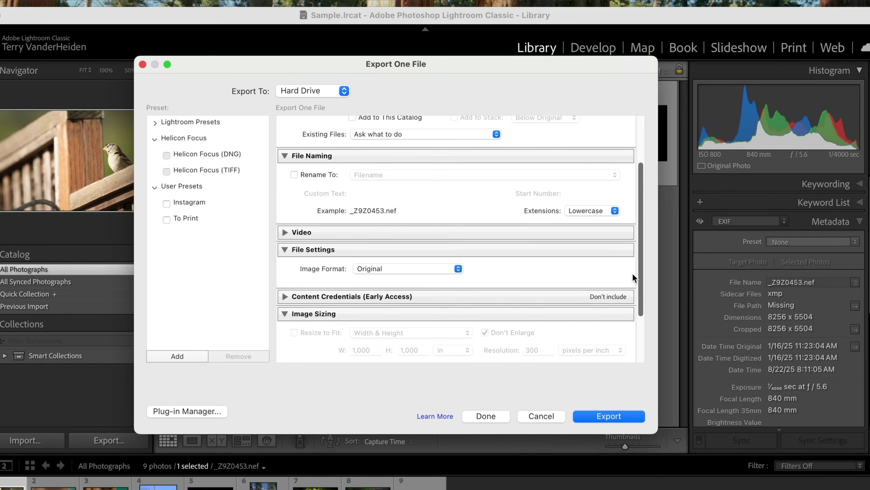
{"action": "left_click", "coordinate": [608, 417]}
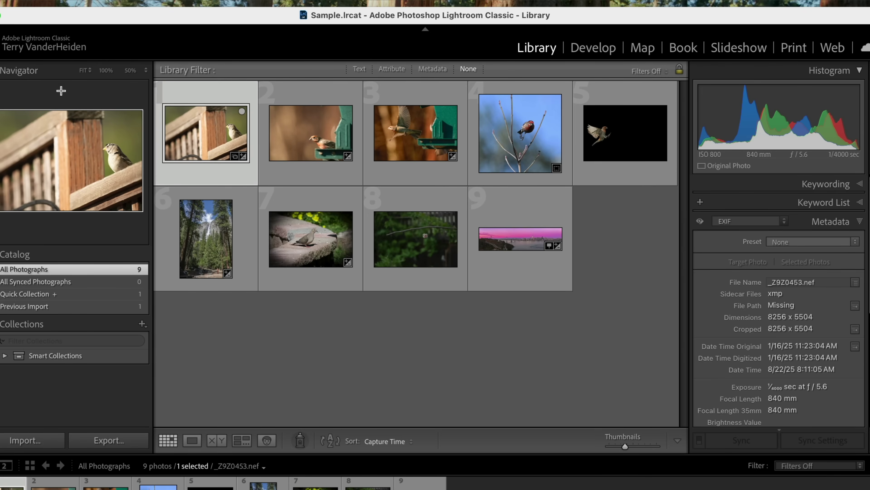
Minimize Lightroom and check Catalog Images for the exported _Z9Z0453.nef and its .xmp sidecar.
{"action": "key", "text": "super+m"}
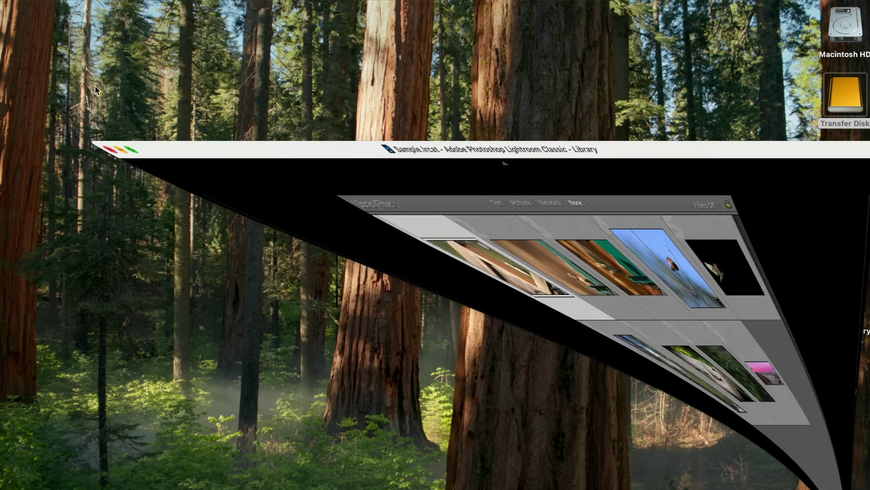
{"action": "double_click", "coordinate": [845, 165]}
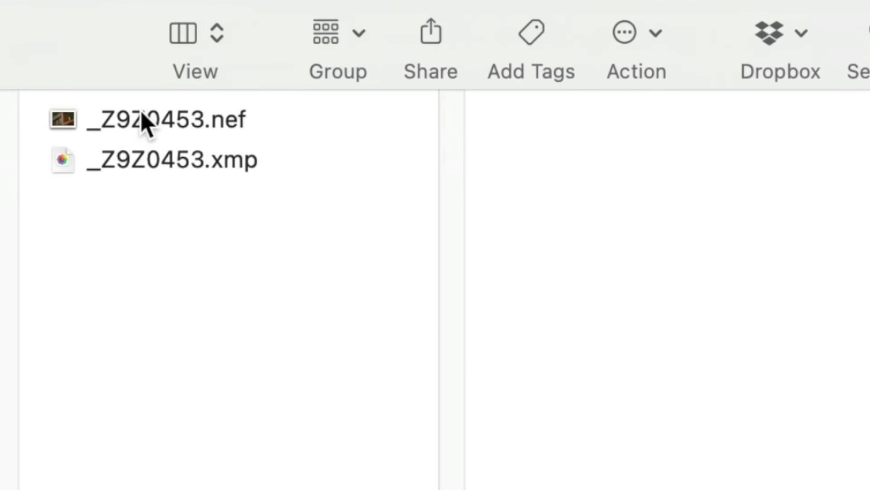
{"action": "left_click", "coordinate": [226, 130]}
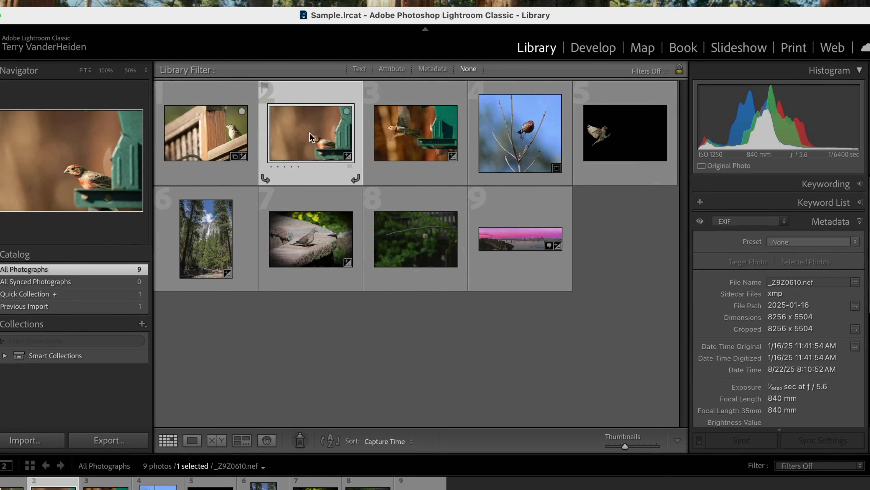
Export the second photo using Export with Previous.
{"action": "right_click", "coordinate": [309, 137]}
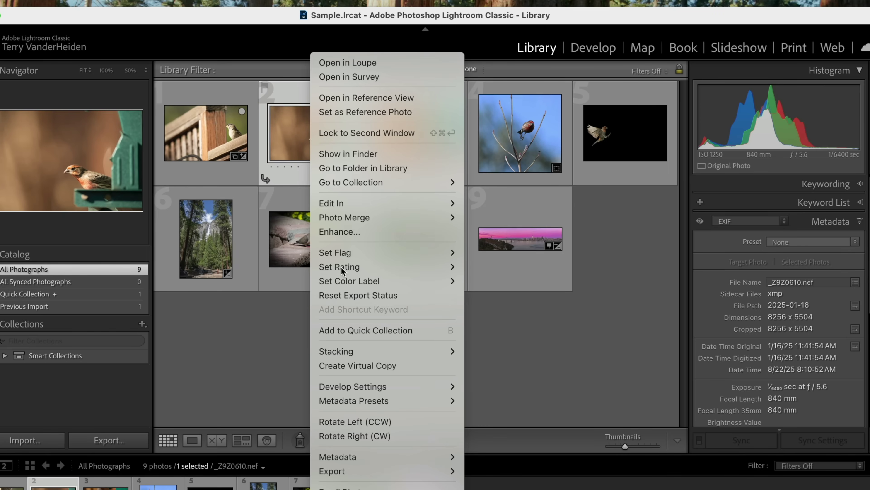
{"action": "mouse_move", "coordinate": [357, 471]}
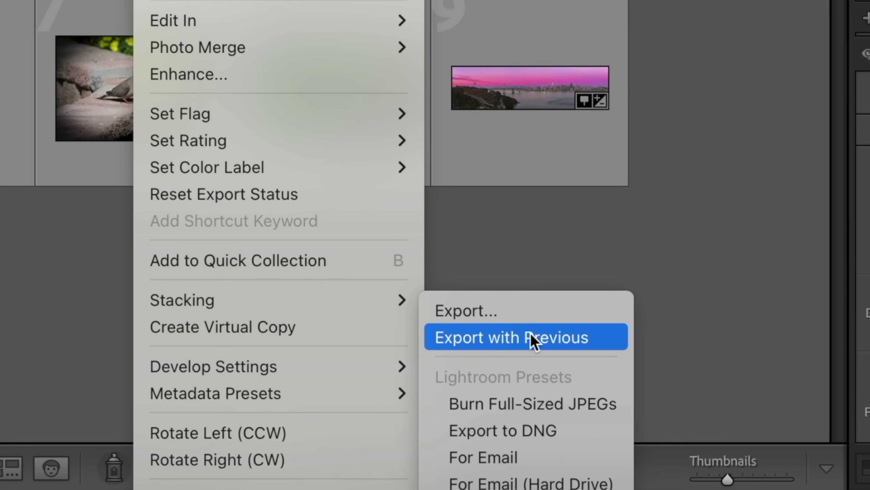
{"action": "left_click", "coordinate": [533, 339]}
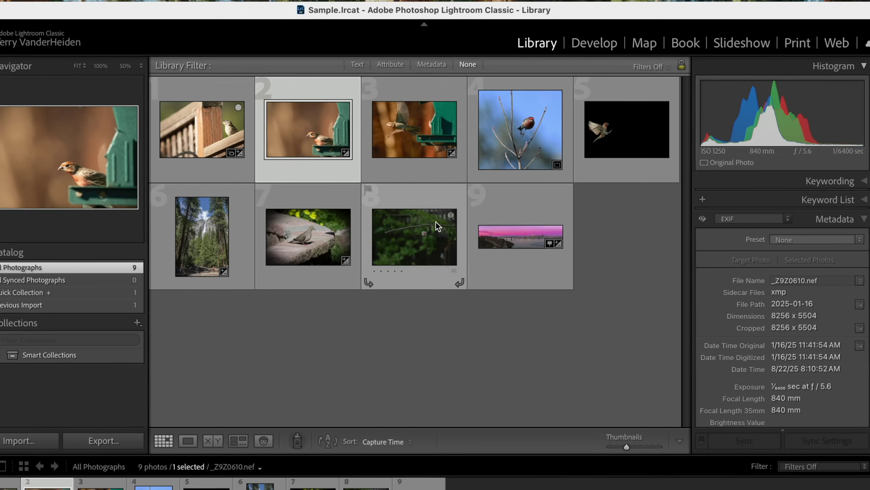
Select photos 3 through 9 and export all seven with the previous settings.
{"action": "left_click", "coordinate": [413, 128], "text": "shift"}
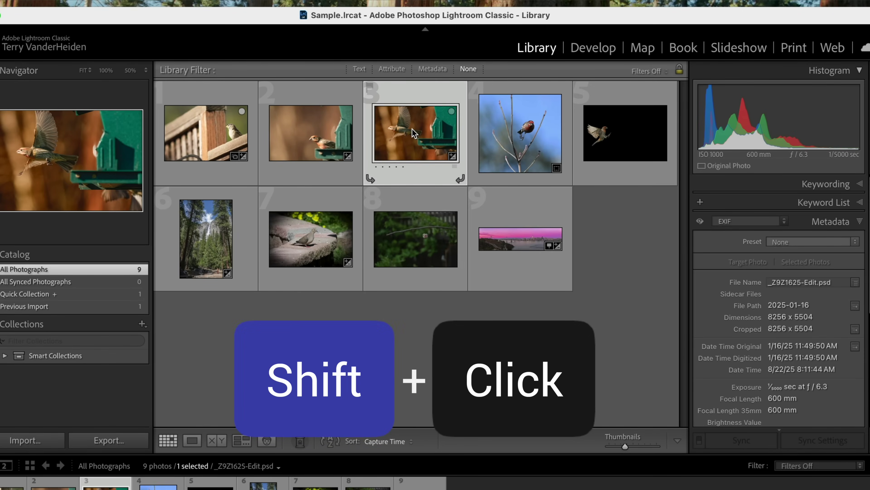
{"action": "left_click", "coordinate": [529, 243], "text": "shift"}
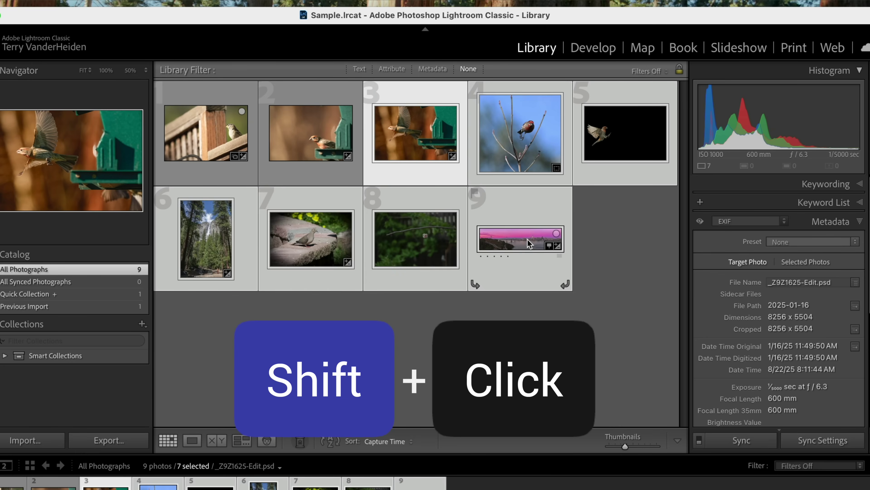
{"action": "right_click", "coordinate": [490, 248]}
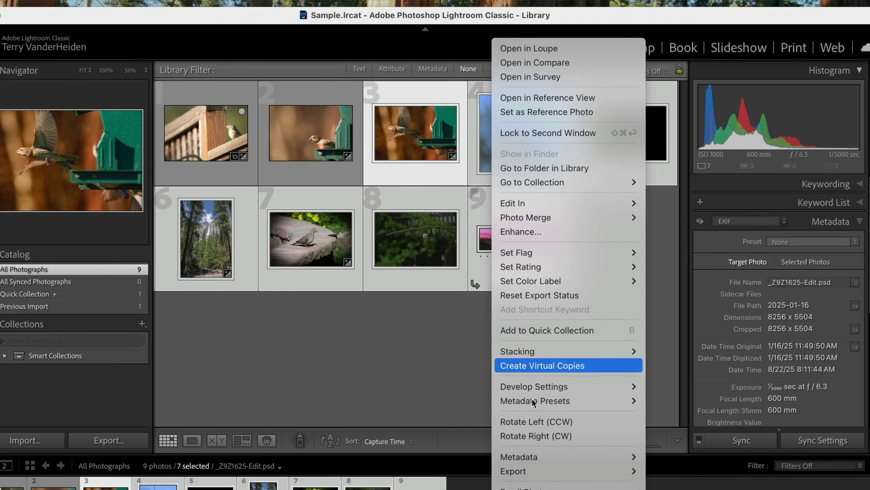
{"action": "mouse_move", "coordinate": [544, 473]}
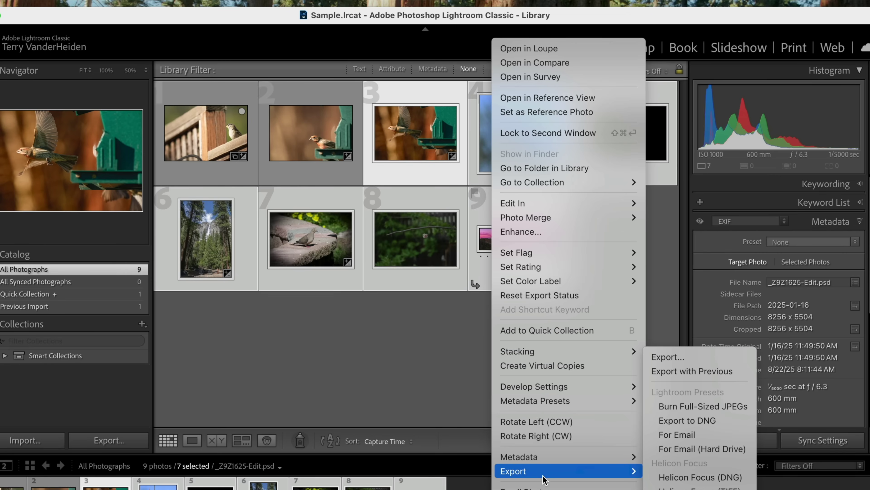
{"action": "left_click", "coordinate": [725, 376]}
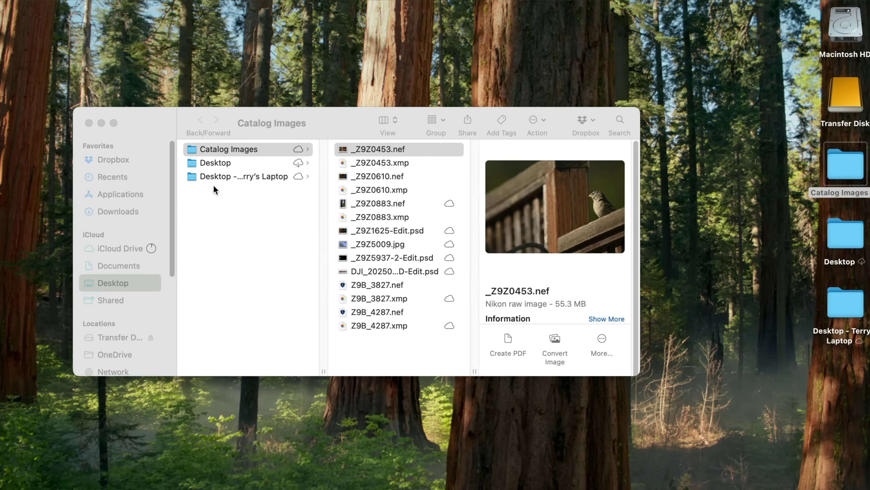
Close the Catalog Images Finder window after a last look at _Z9Z0453.nef.
{"action": "left_click", "coordinate": [385, 148]}
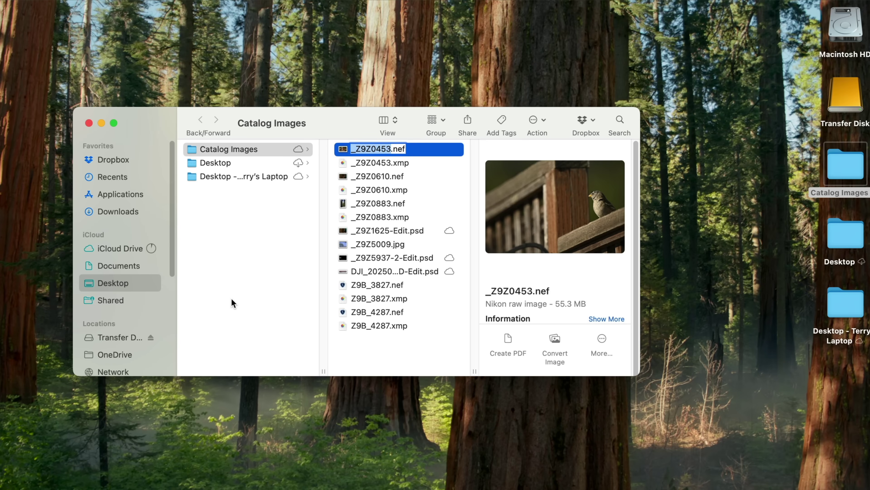
{"action": "left_click", "coordinate": [88, 123]}
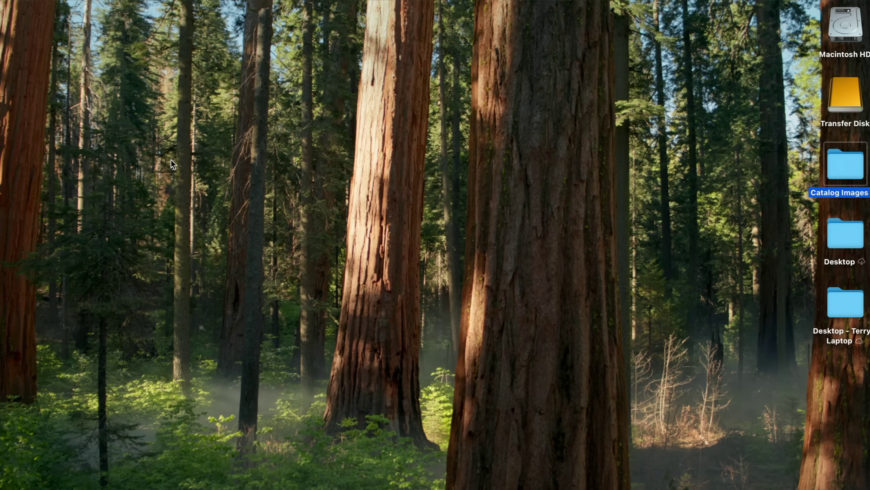
{"action": "left_click", "coordinate": [466, 224]}
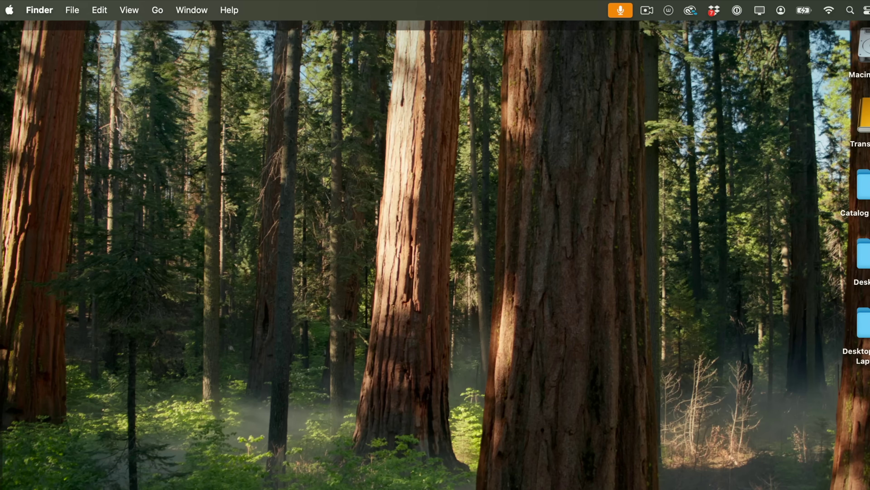
Make a folder named 'NEW Catalog' at the top of the Transfer Disk, then close the drive window.
{"action": "double_click", "coordinate": [864, 116]}
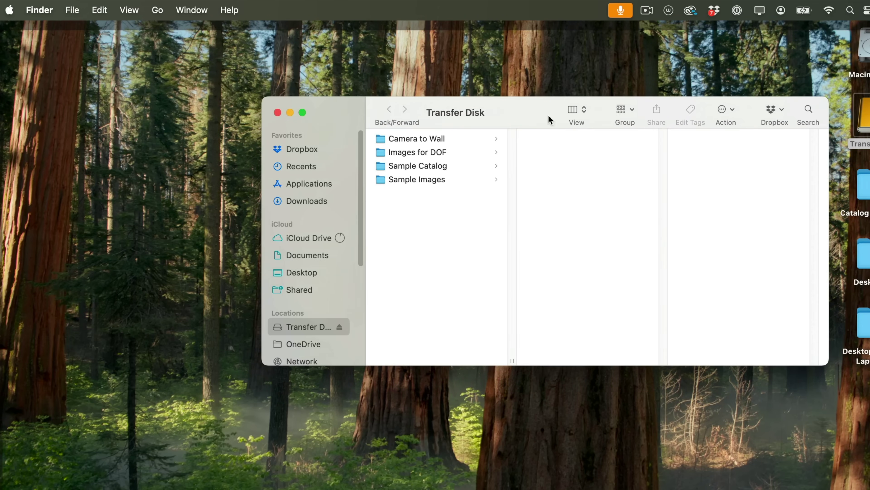
{"action": "right_click", "coordinate": [395, 264]}
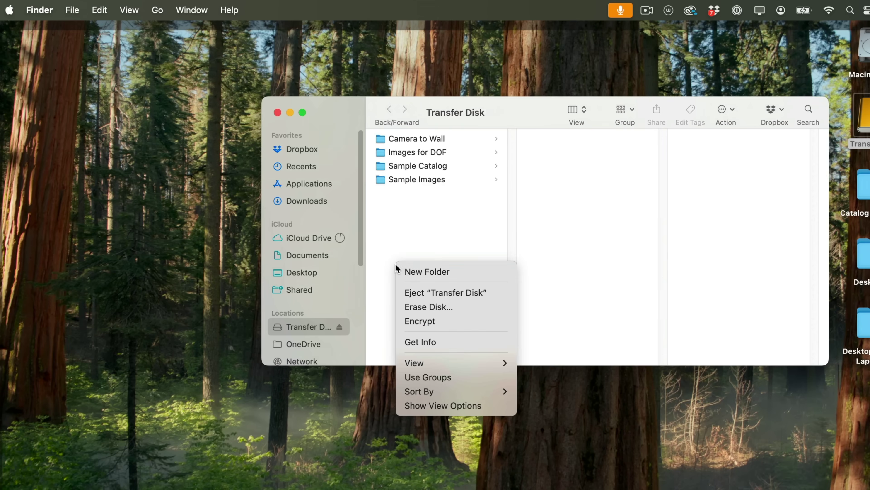
{"action": "left_click", "coordinate": [399, 266]}
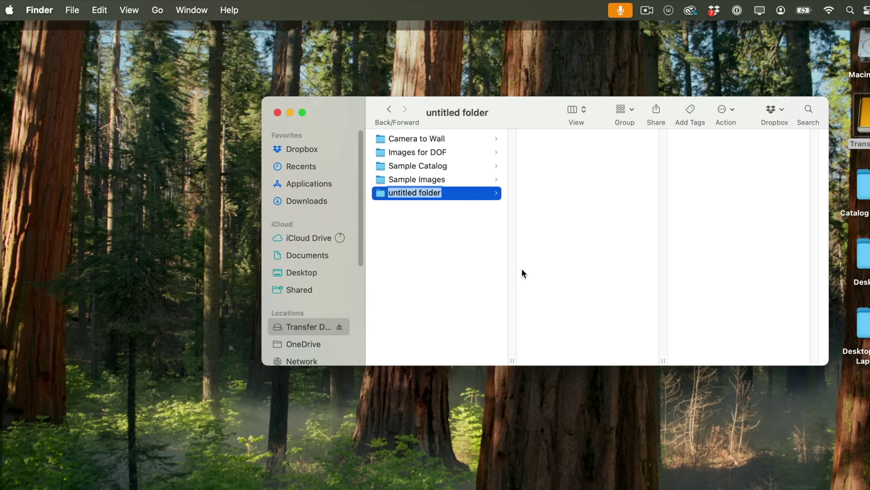
{"action": "type", "text": "NEW Ca"}
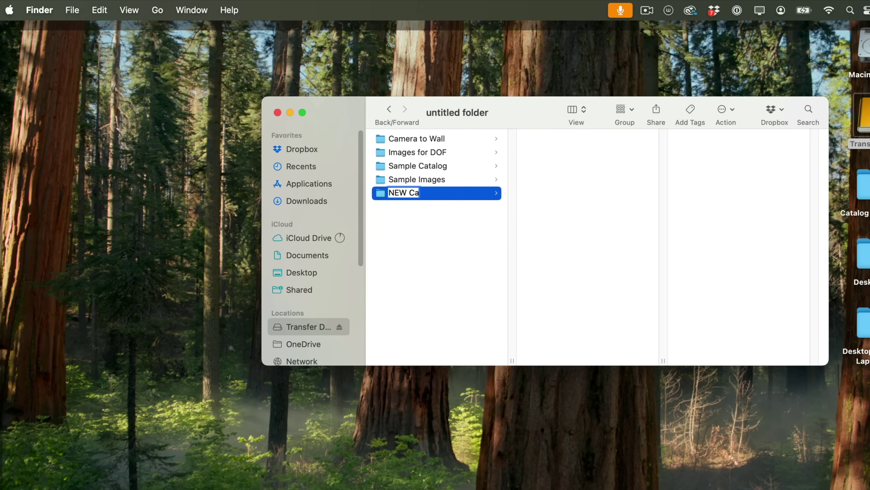
{"action": "type", "text": "talog"}
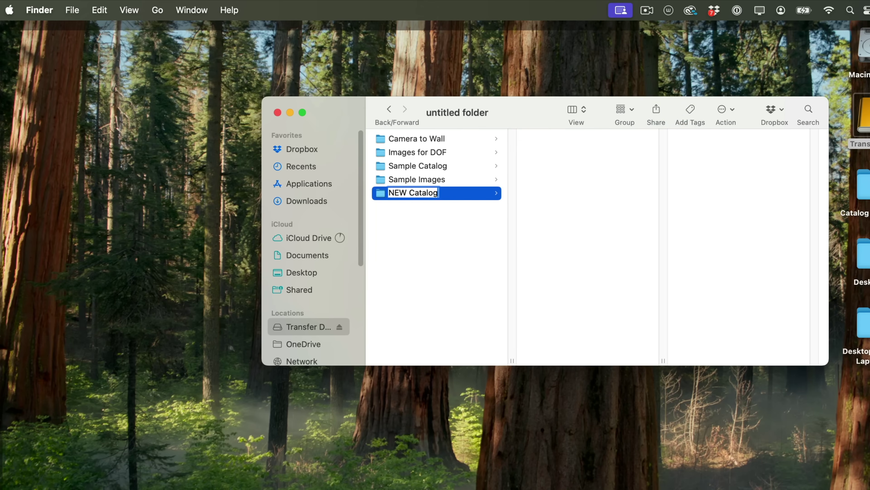
{"action": "key", "text": "Return"}
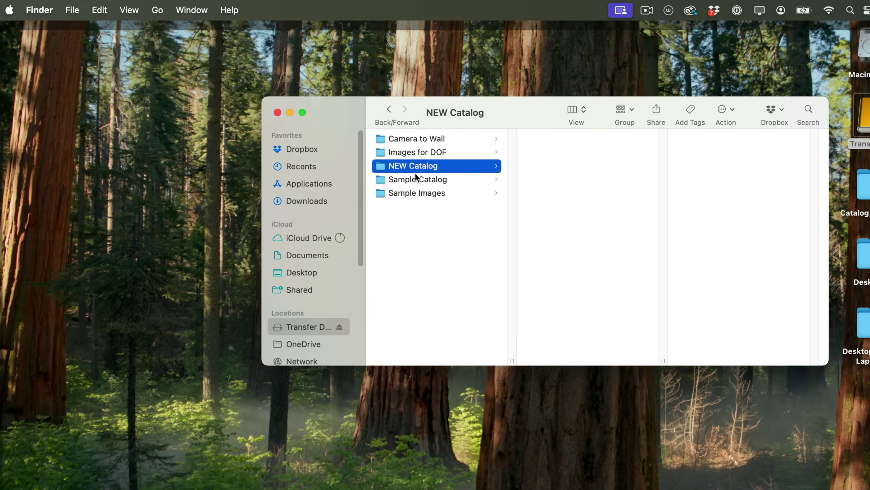
{"action": "left_click", "coordinate": [278, 112]}
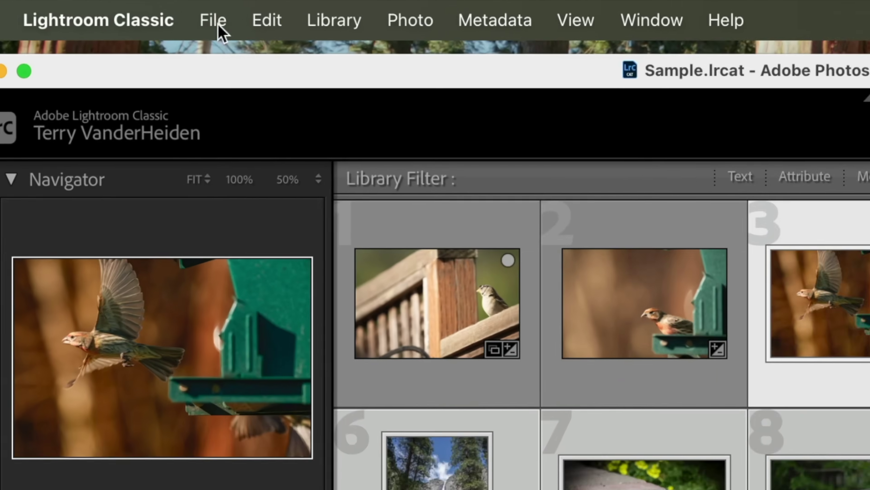
Create a catalog named 'New Catalog' inside the Transfer Disk's NEW Catalog folder.
{"action": "left_click", "coordinate": [121, 6]}
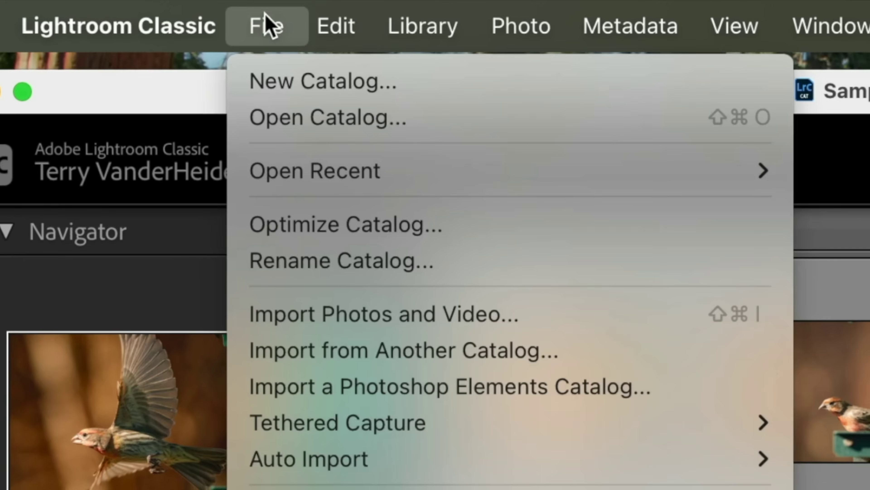
{"action": "left_click", "coordinate": [284, 87]}
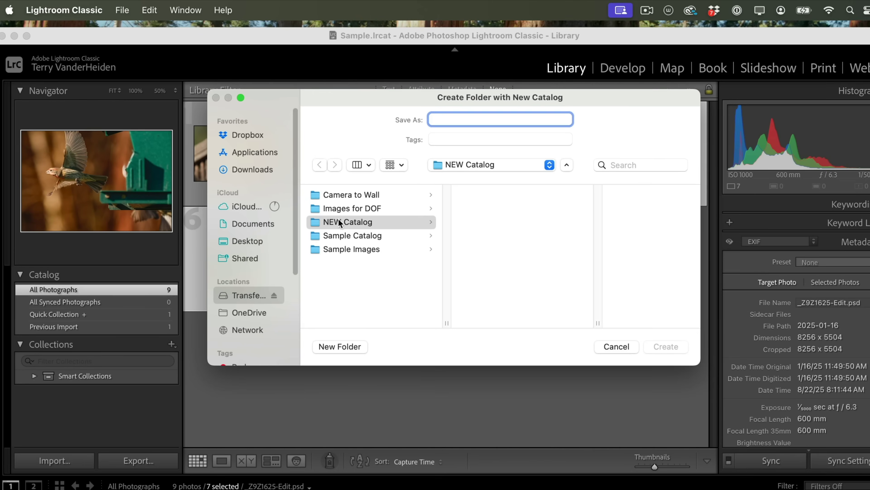
{"action": "left_click", "coordinate": [323, 221]}
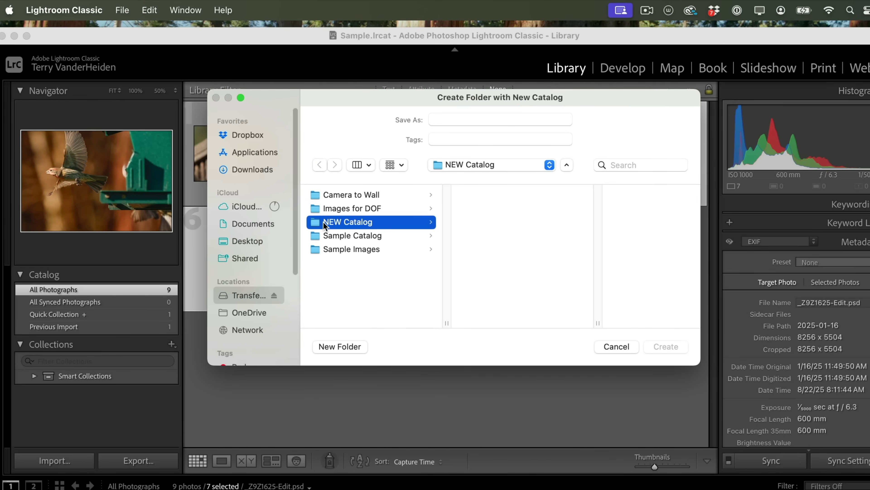
{"action": "left_click", "coordinate": [448, 117]}
{"action": "type", "text": "New"}
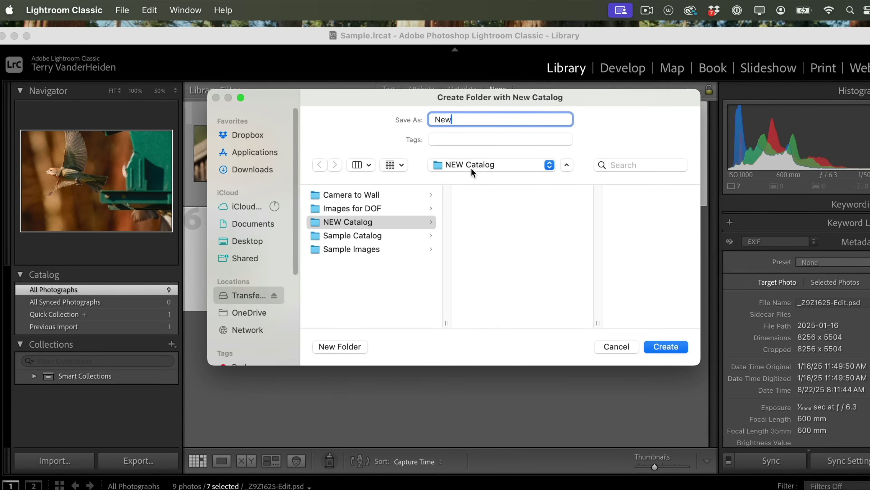
{"action": "type", "text": " Catalog"}
{"action": "left_click", "coordinate": [672, 348]}
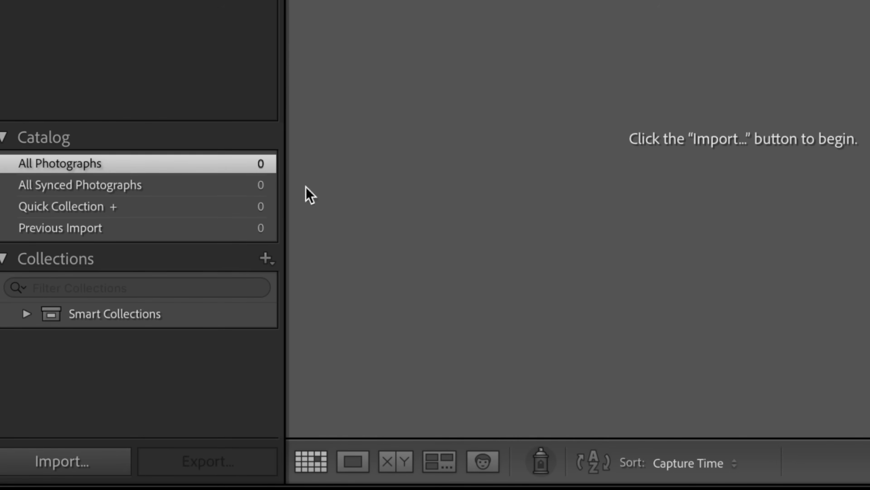
Import the nine photos from Catalog Images, copying them into Transfer Disk's NEW Catalog folder.
{"action": "left_click", "coordinate": [59, 462]}
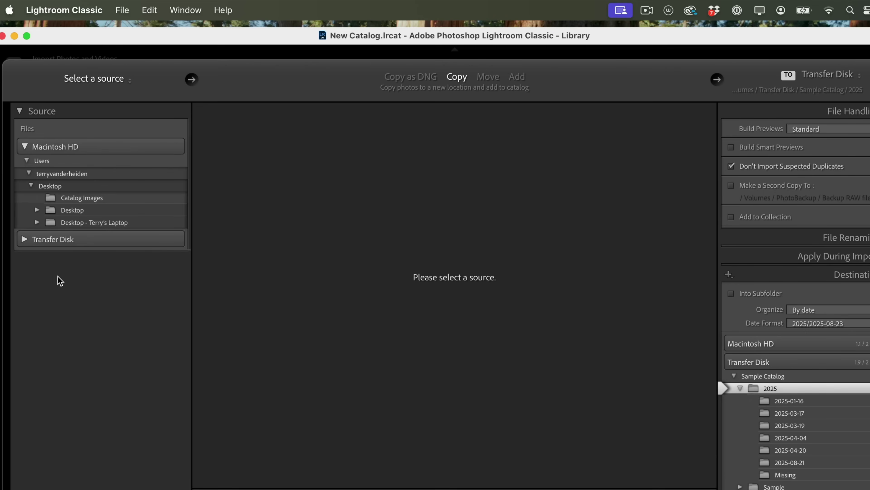
{"action": "left_click", "coordinate": [71, 198]}
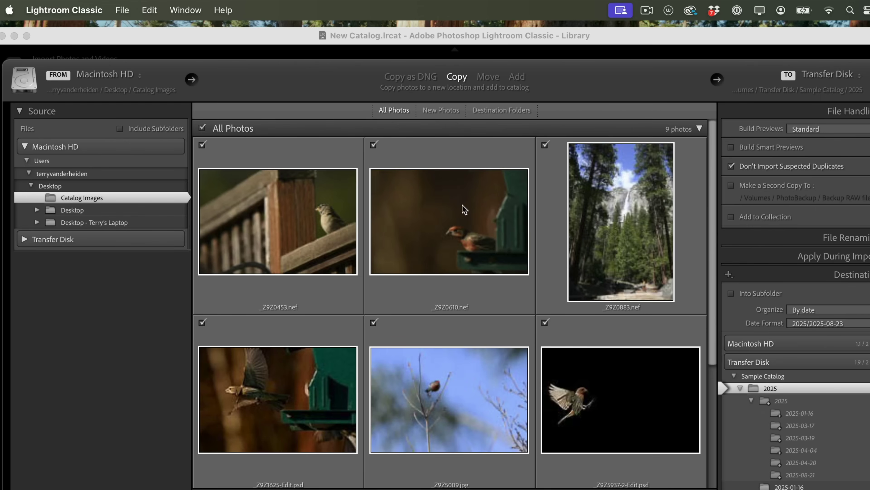
{"action": "scroll", "coordinate": [715, 219], "scroll_direction": "down", "scroll_amount": 5}
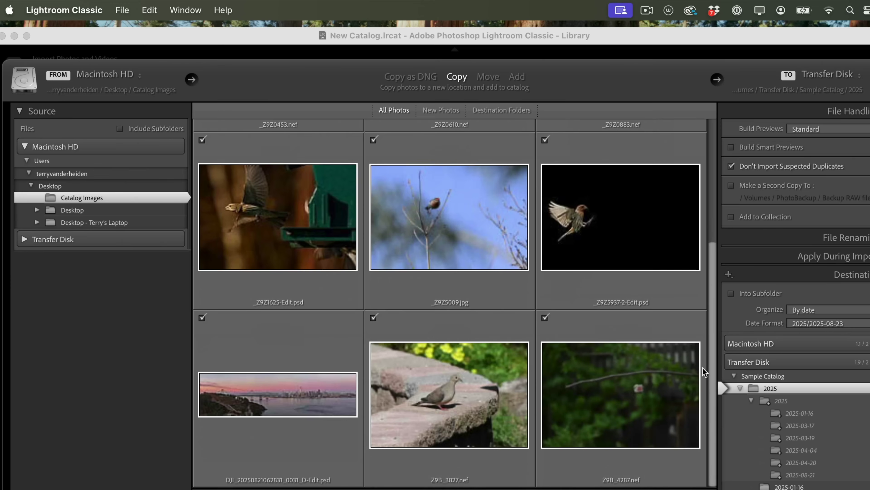
{"action": "scroll", "coordinate": [702, 360], "scroll_direction": "up", "scroll_amount": 5}
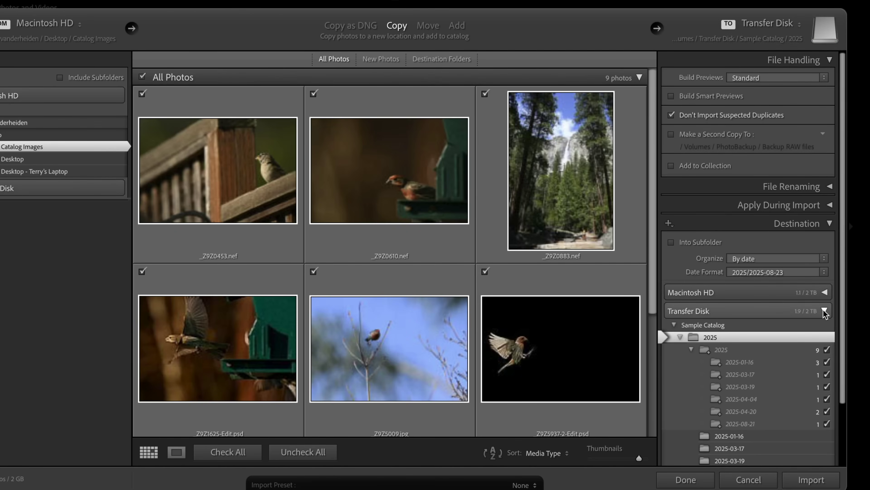
{"action": "scroll", "coordinate": [802, 369], "scroll_direction": "down", "scroll_amount": 3}
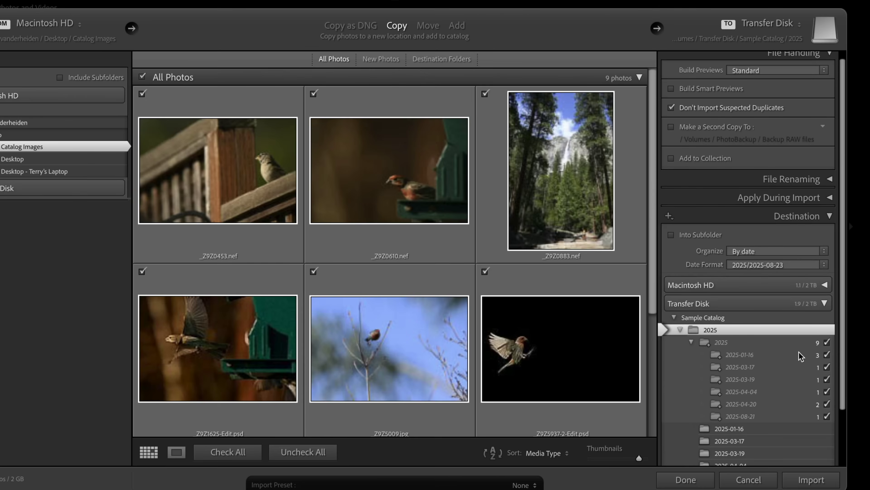
{"action": "left_click", "coordinate": [705, 340]}
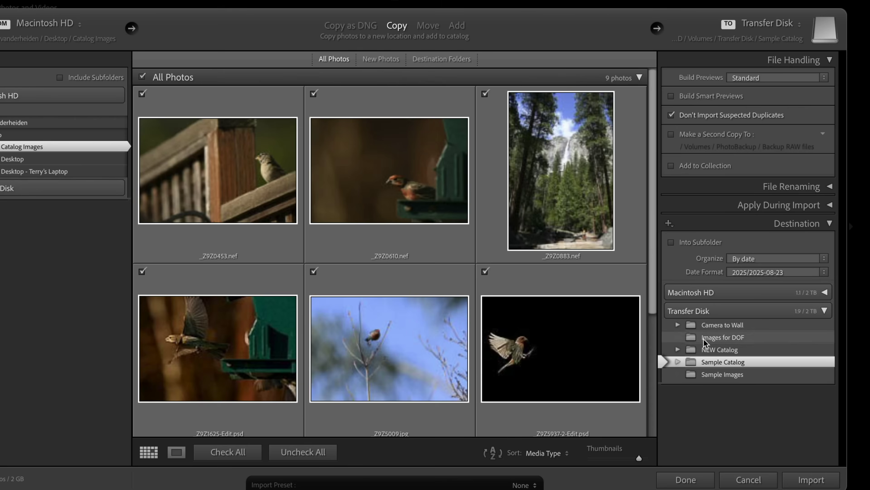
{"action": "left_click", "coordinate": [708, 352]}
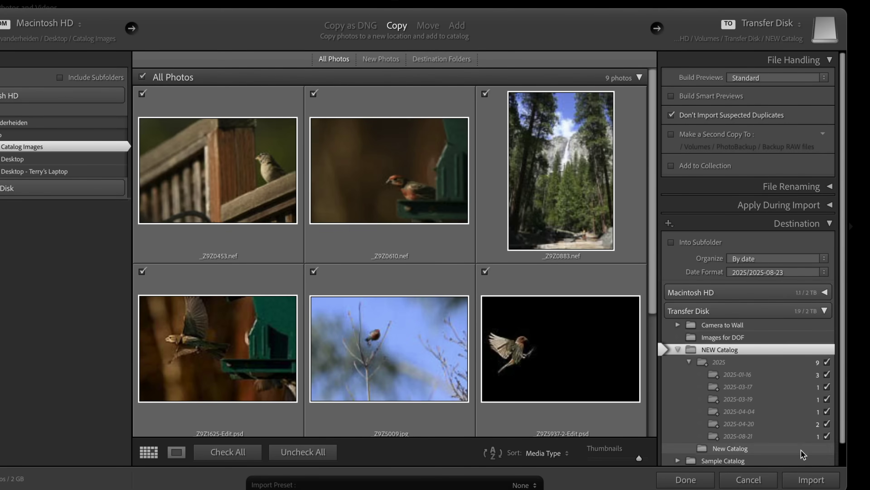
{"action": "left_click", "coordinate": [810, 480]}
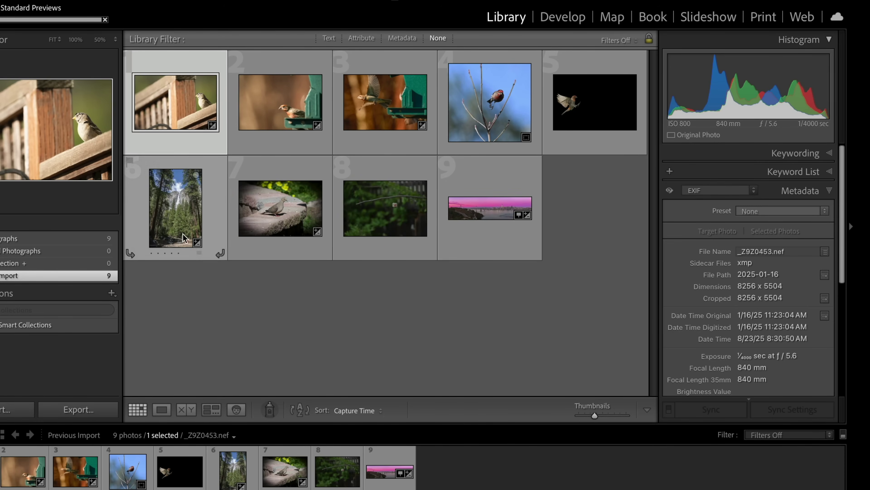
Inspect the bird photos and the pink city panorama in Loupe view, then return to Grid.
{"action": "double_click", "coordinate": [166, 99]}
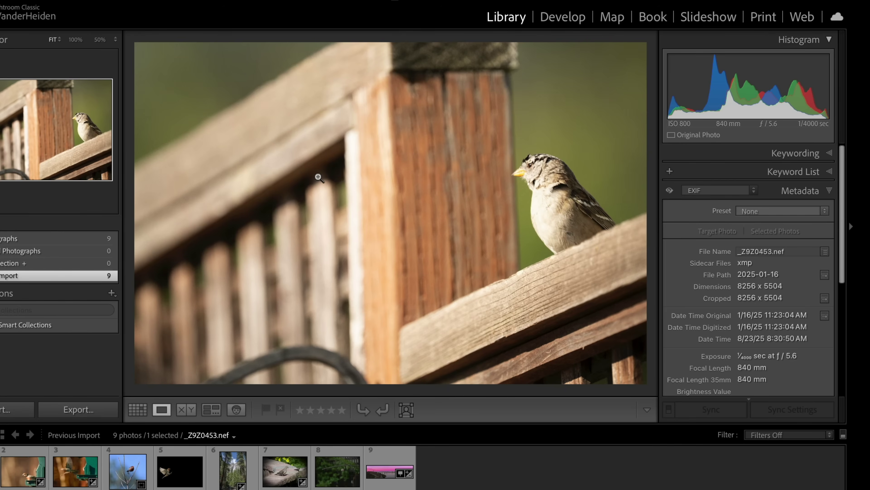
{"action": "double_click", "coordinate": [317, 177]}
{"action": "left_click", "coordinate": [390, 472]}
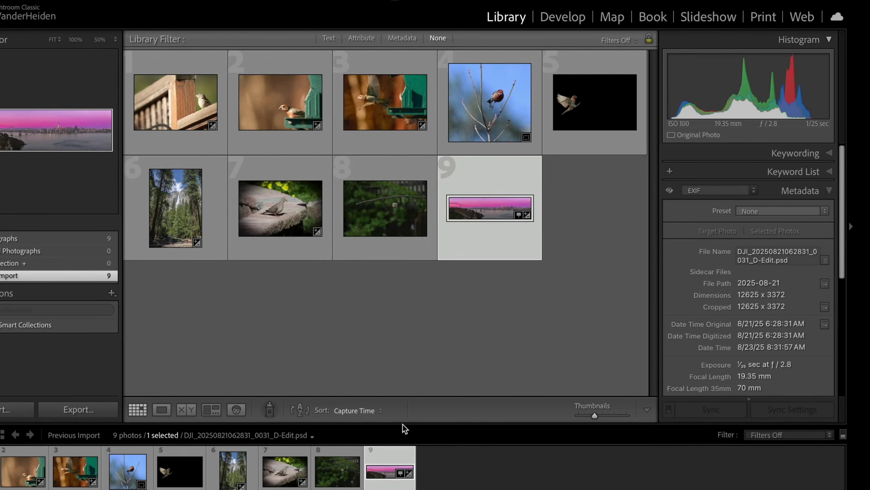
{"action": "double_click", "coordinate": [497, 213]}
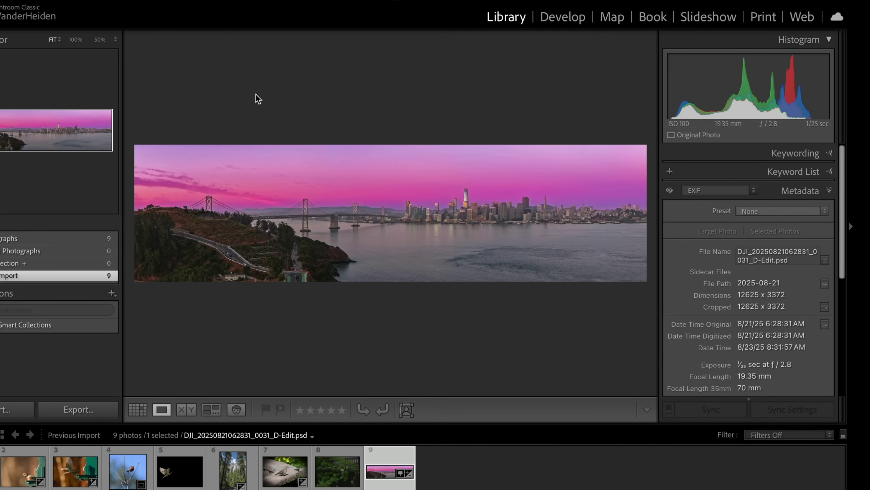
{"action": "left_click", "coordinate": [134, 479]}
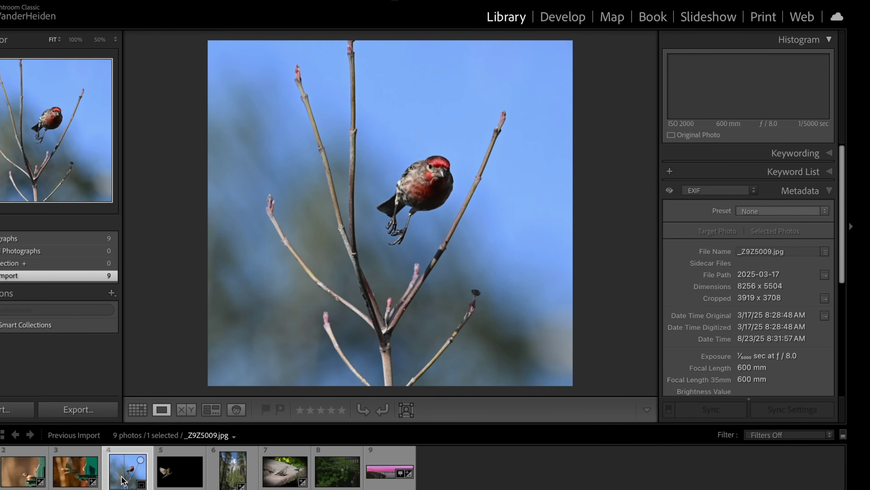
{"action": "left_click", "coordinate": [137, 410]}
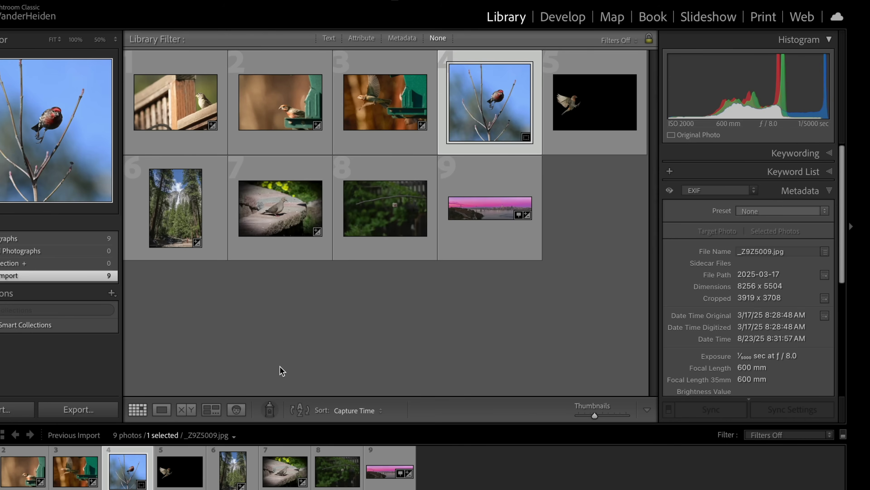